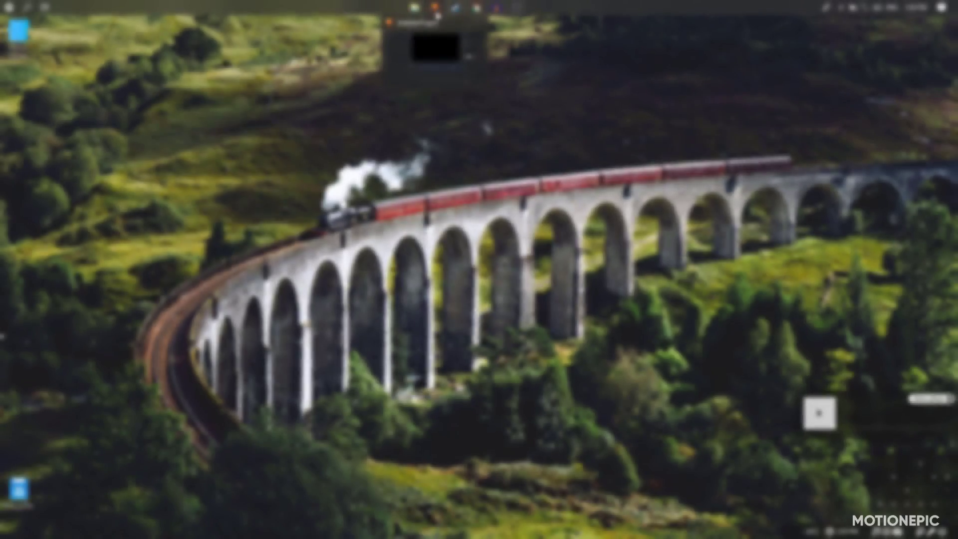
Create a 1920 x 1080 composite shot named ENDSCREEN with a duration of 00:00:06:15 at 60 fps
click(434, 11)
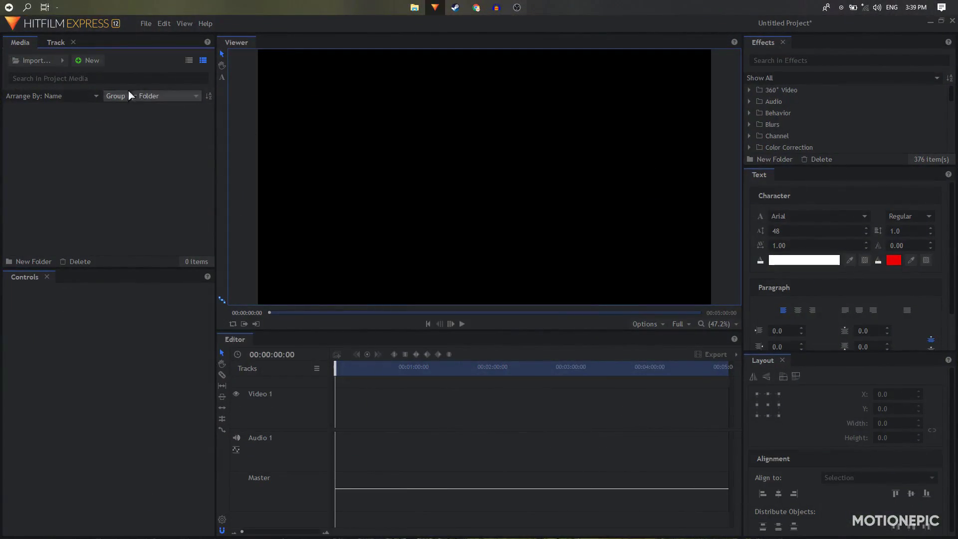
click(92, 61)
click(102, 74)
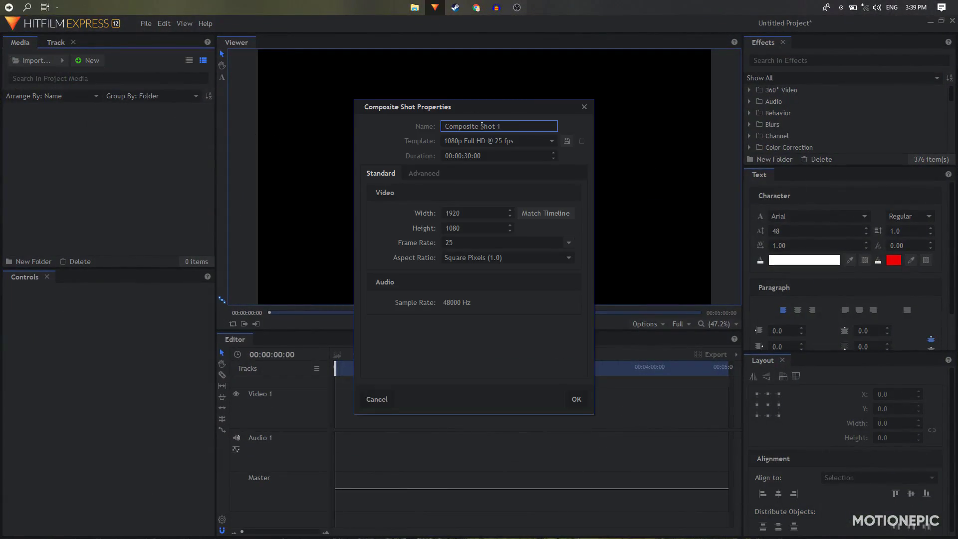
key(ctrl+a)
text(E)
click(469, 157)
click(469, 156)
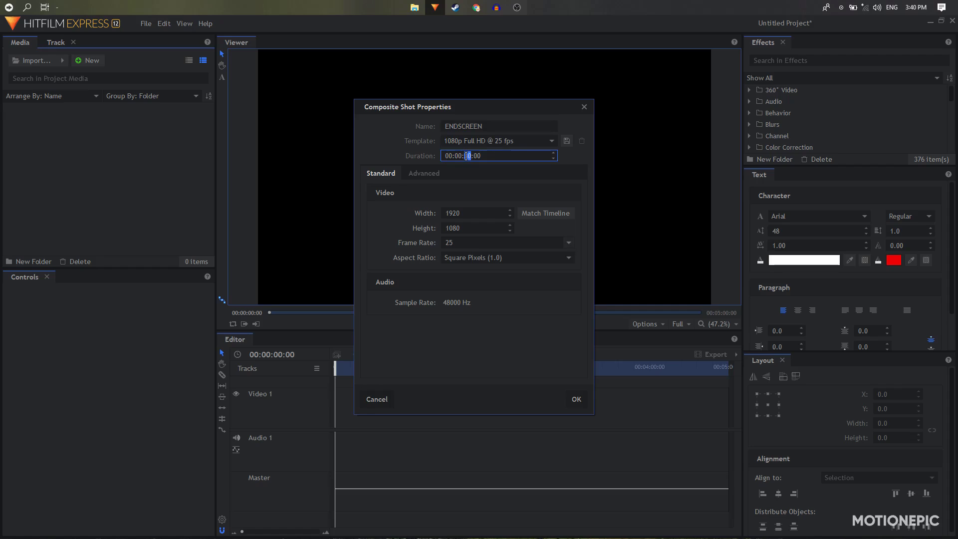
click(567, 243)
click(505, 355)
click(583, 399)
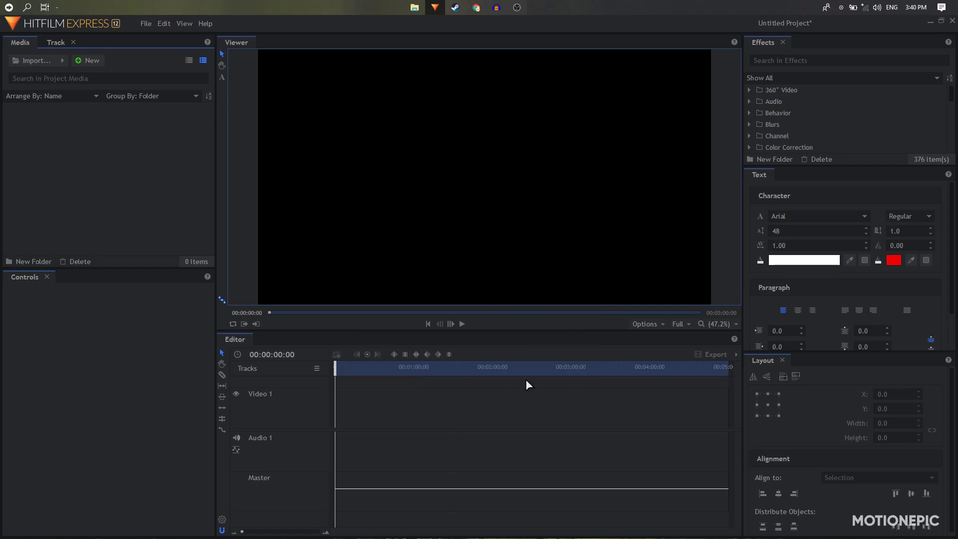
drag(443, 396, 405, 407)
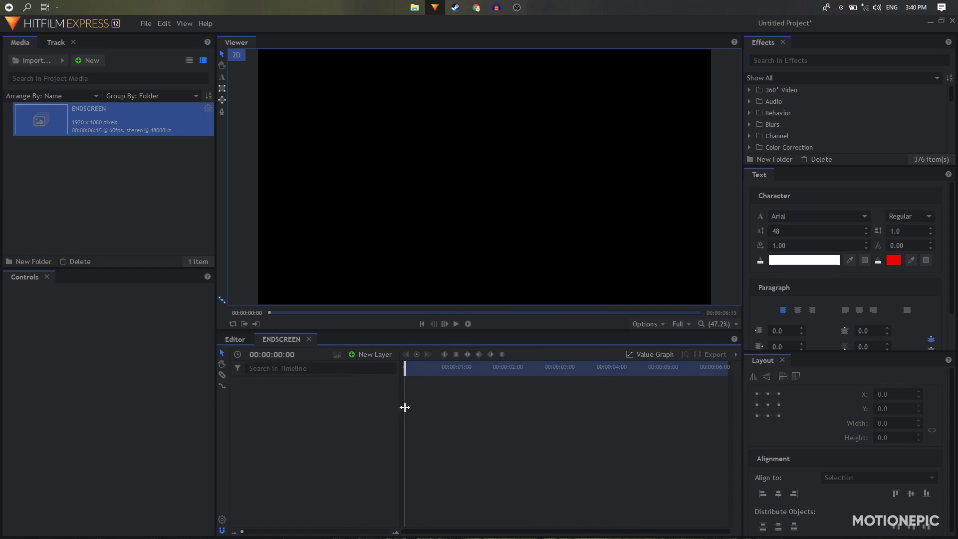
Add a white 1920 x 1080 plane layer named RECT to the ENDSCREEN timeline
click(375, 354)
click(372, 368)
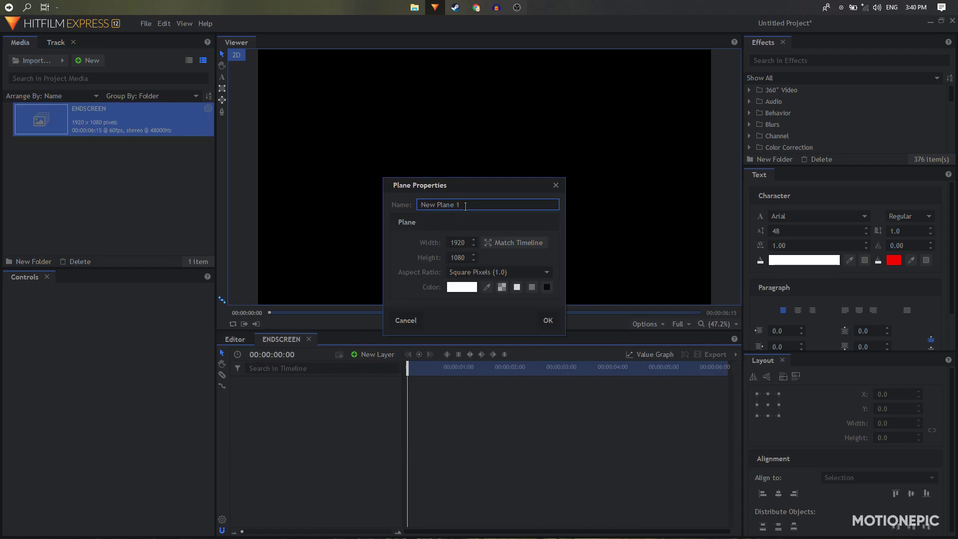
drag(465, 206, 314, 198)
text(RECT)
click(548, 320)
Keyframe the RECT layer's position at 00:00:00:00 with X 0 and Y 1080
scroll(482, 186, down, 1)
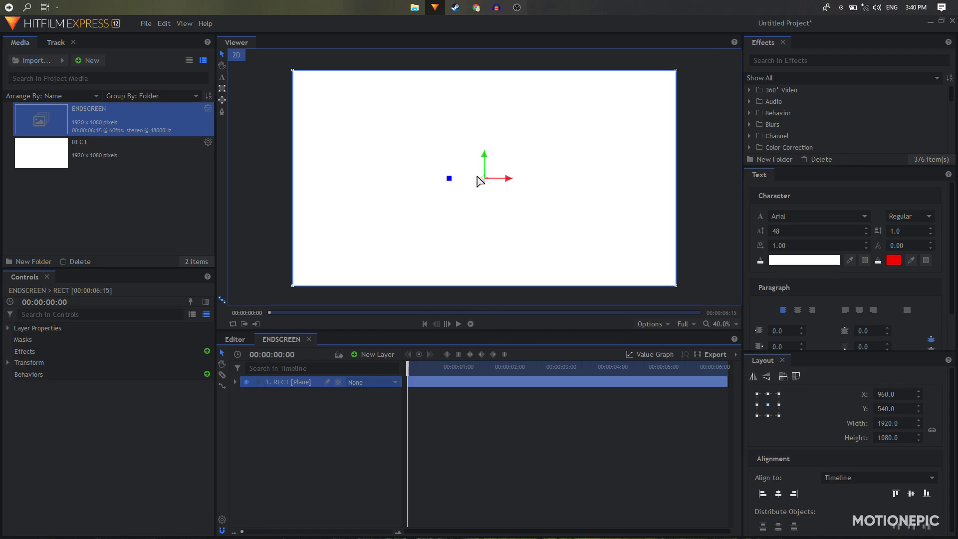
scroll(449, 195, down, 1)
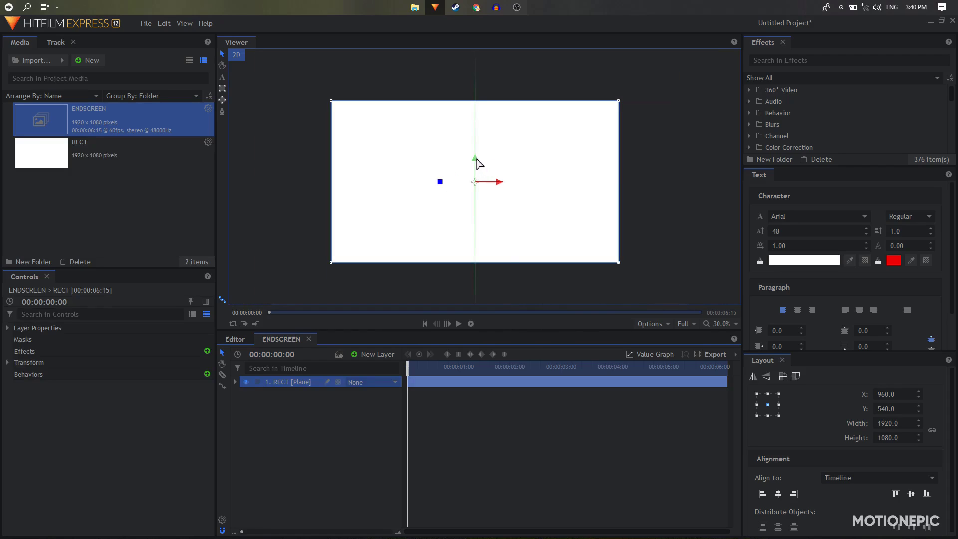
click(235, 383)
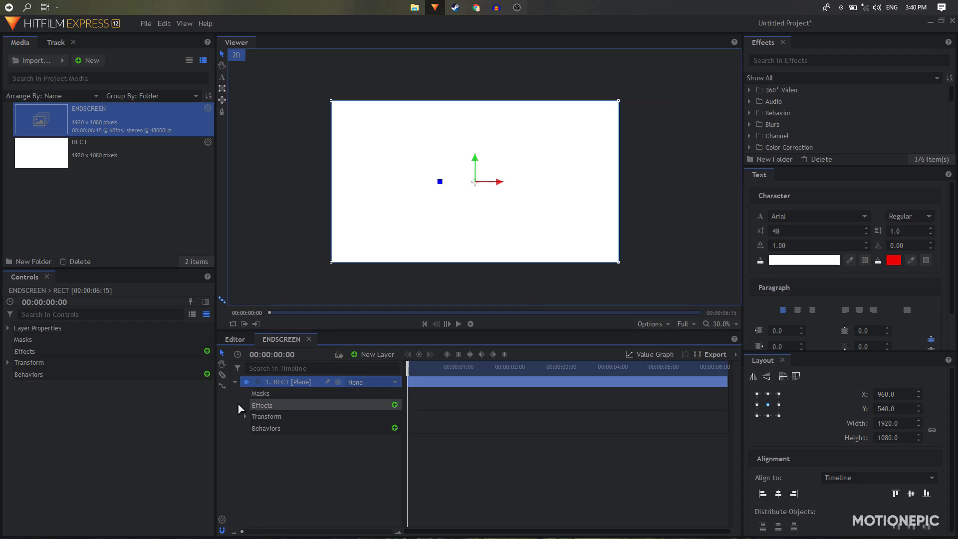
click(245, 416)
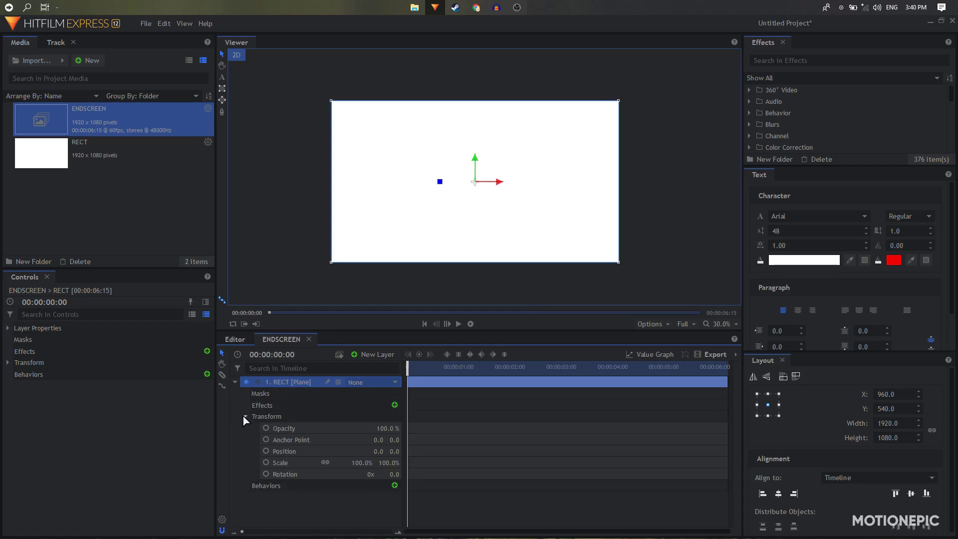
click(267, 452)
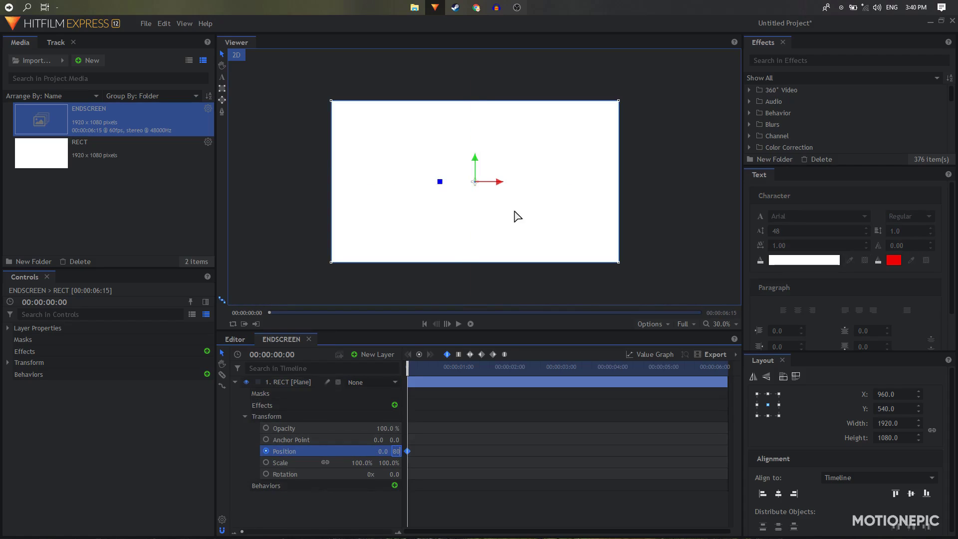
key(Return)
click(437, 375)
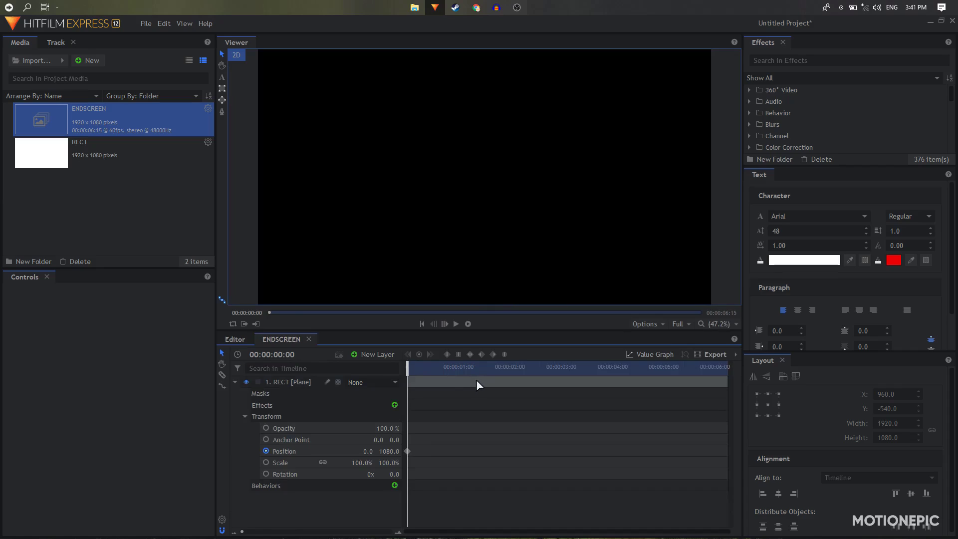
Add a second RECT position keyframe at 00:00:00:40 with Y set to 540
key(shift+period)
key(shift+period)
key(shift+period)
key(shift+period)
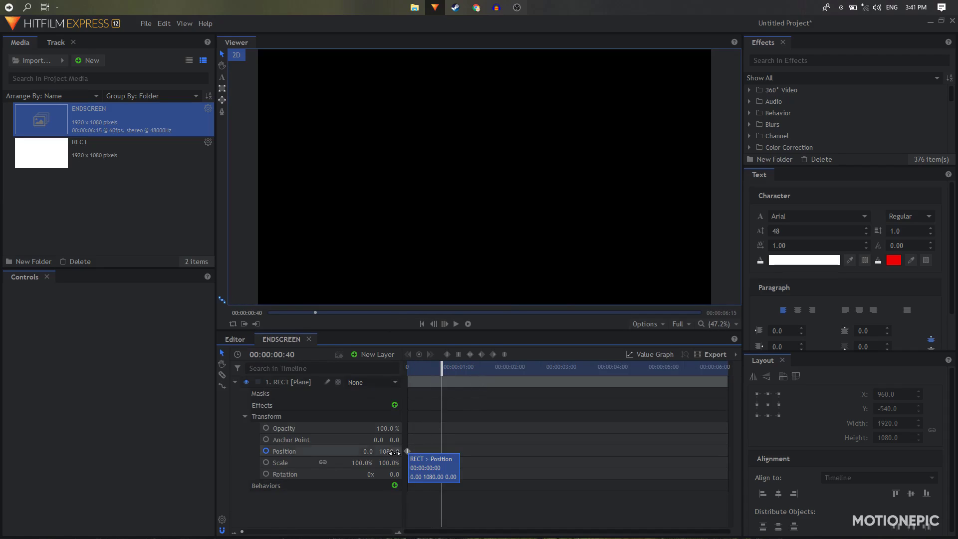
click(394, 452)
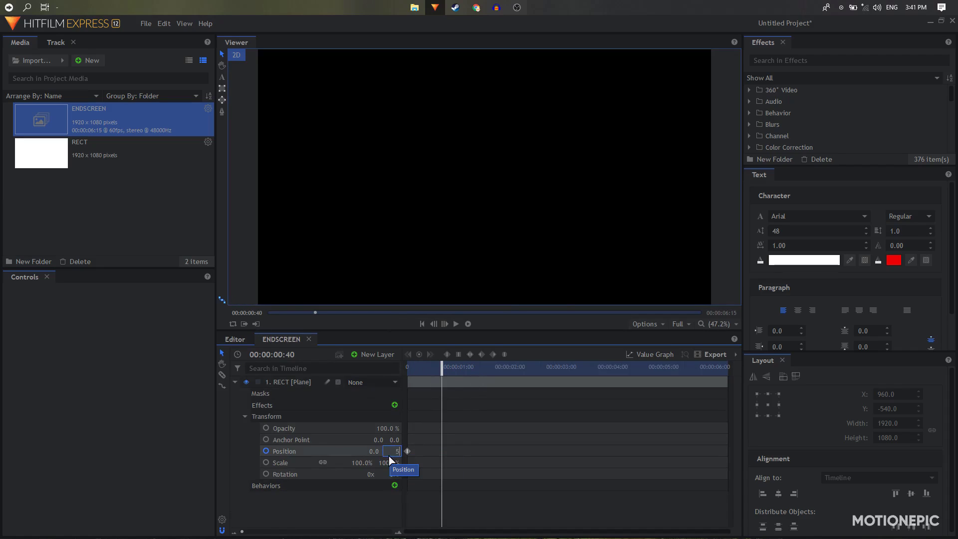
key(Return)
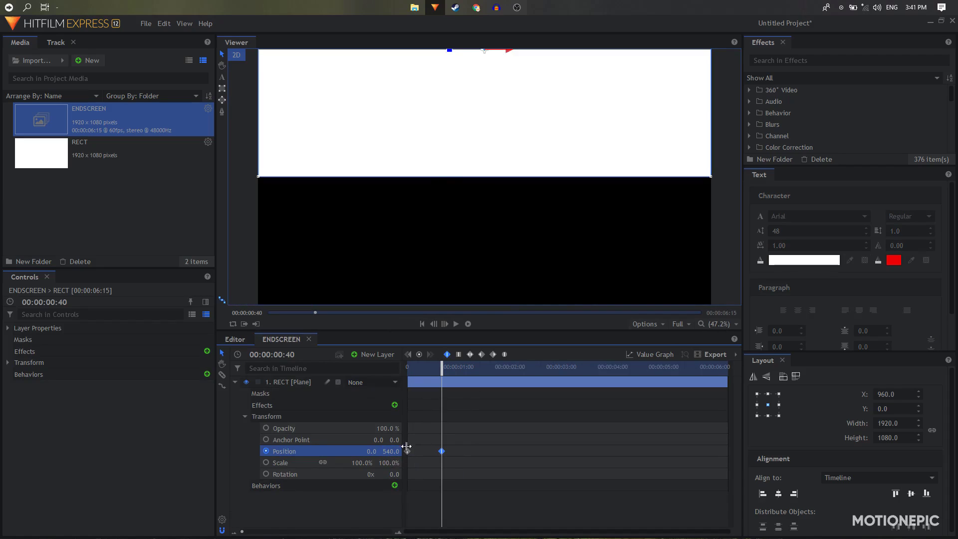
Make both RECT position keyframes manual Bezier and shape the value curve to ease into the second keyframe
scroll(439, 186, down, 1)
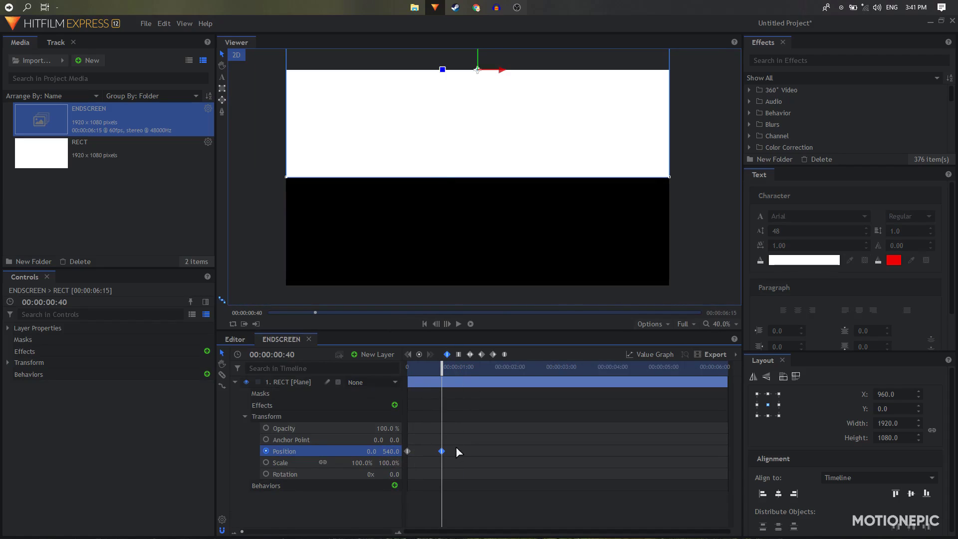
drag(464, 442, 374, 462)
click(504, 354)
click(642, 355)
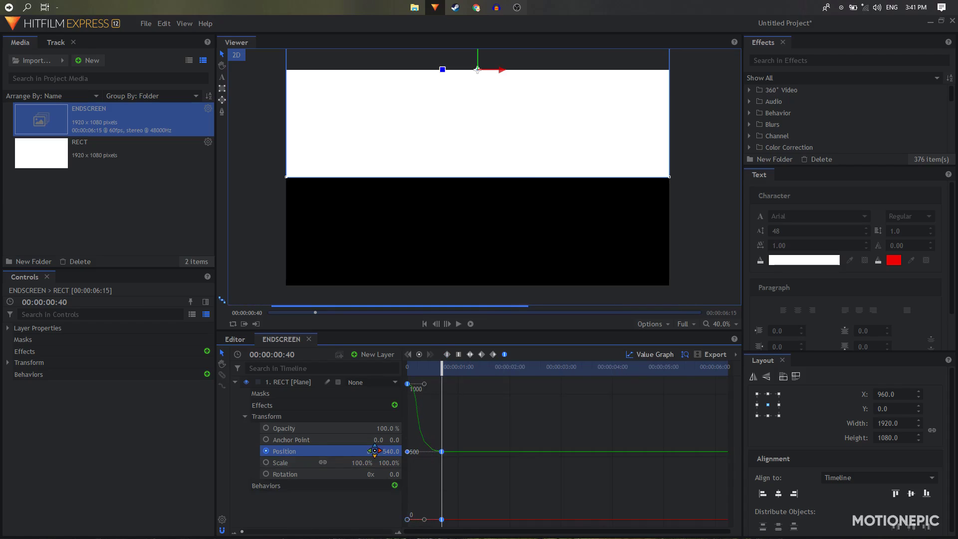
click(659, 355)
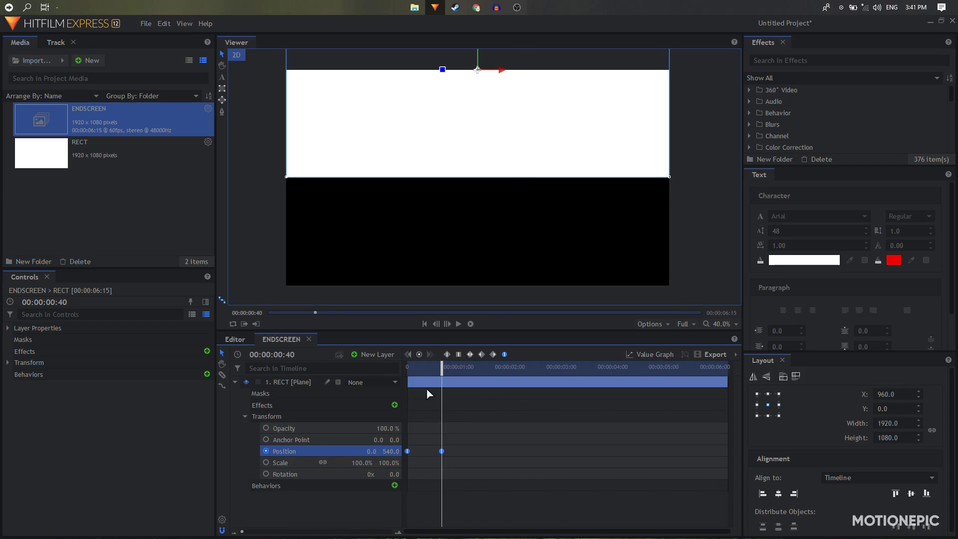
Duplicate the RECT layer and set the copy's position Y to -540 at the 00:00:00:40 keyframe
click(235, 382)
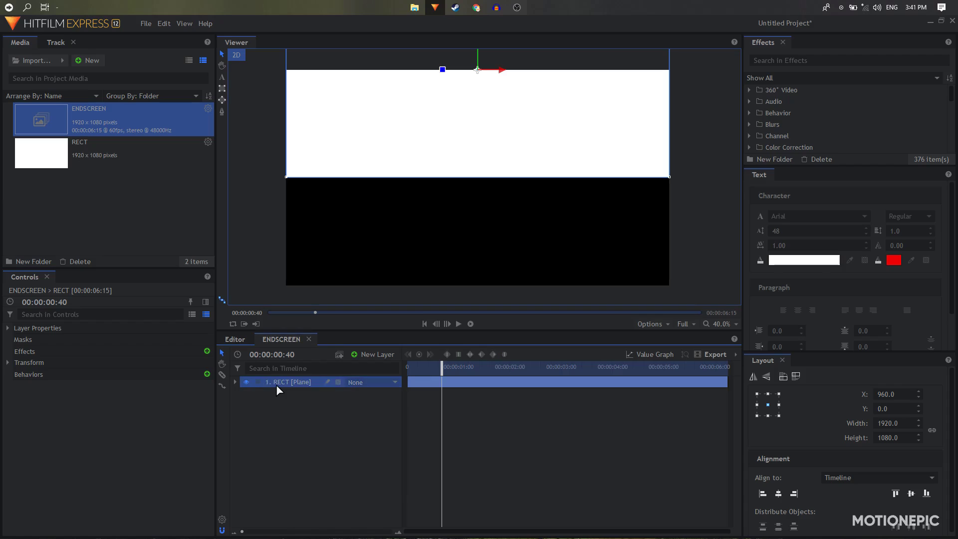
key(ctrl+d)
click(235, 382)
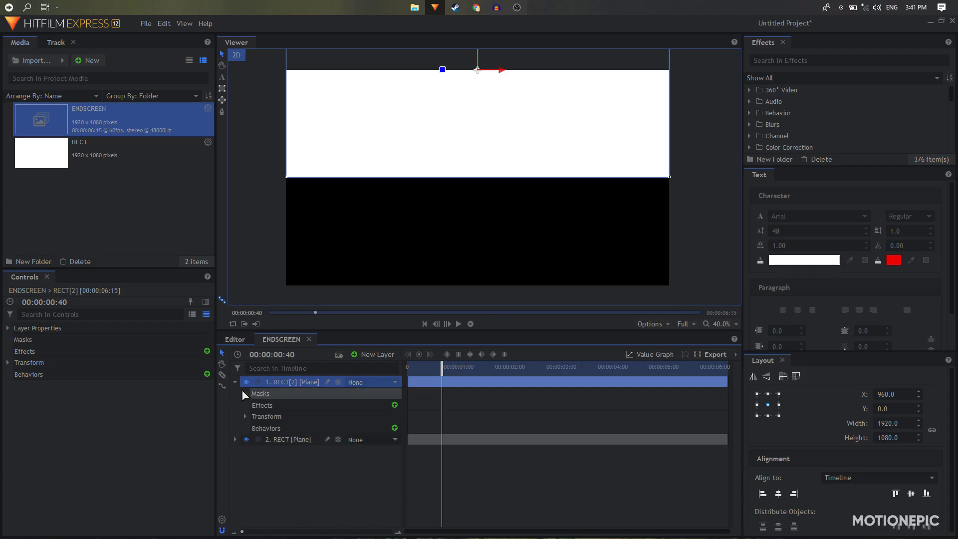
click(245, 416)
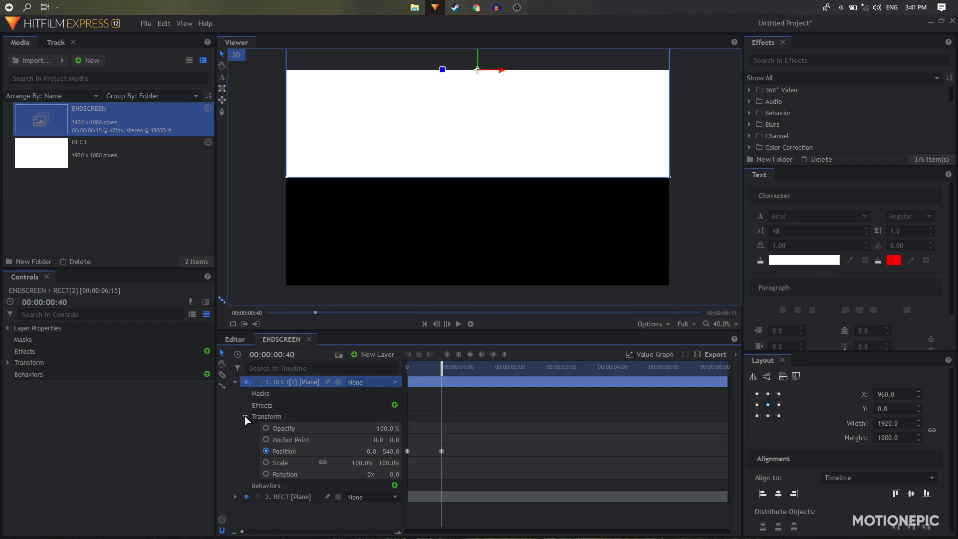
click(441, 451)
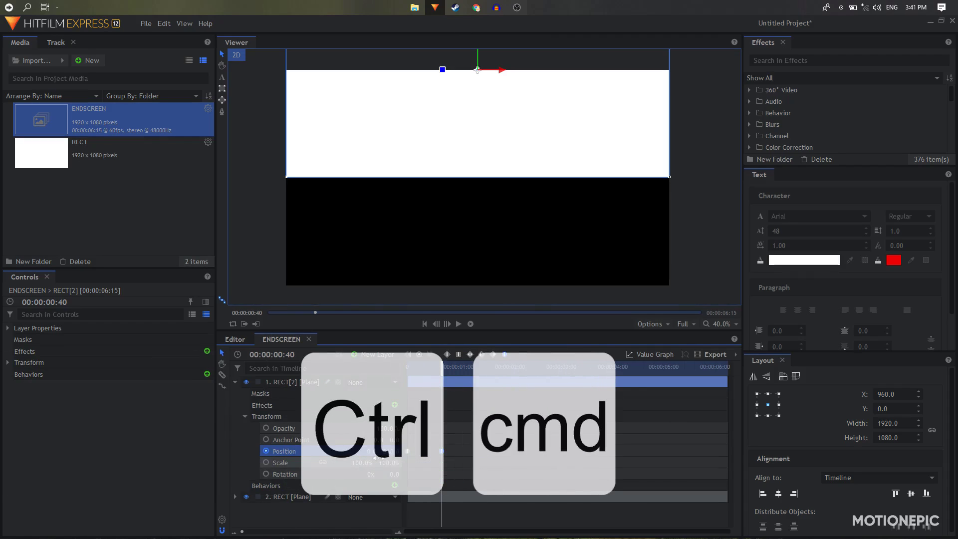
drag(390, 451, 430, 450)
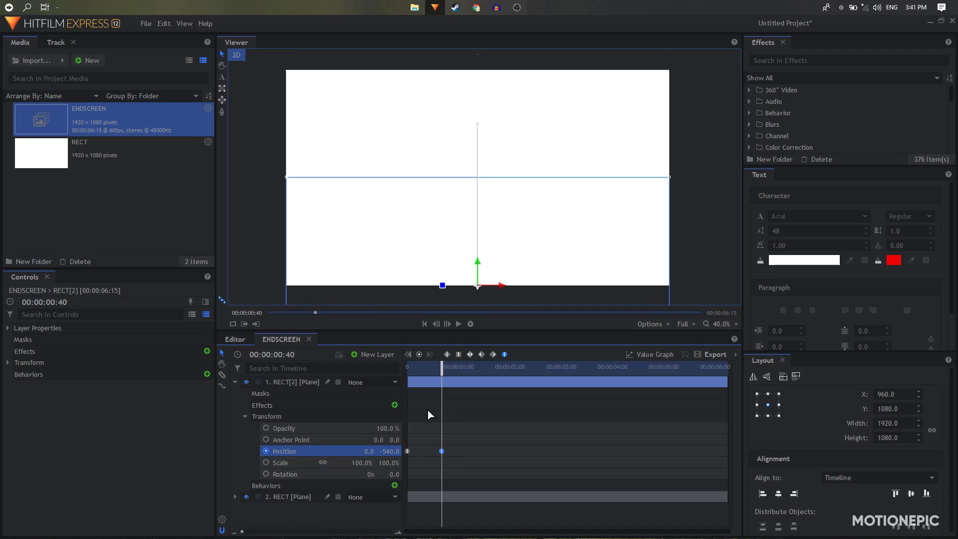
Set the duplicated RECT layer's position Y to -1080 at the 00:00:00:00 keyframe
drag(427, 370, 401, 374)
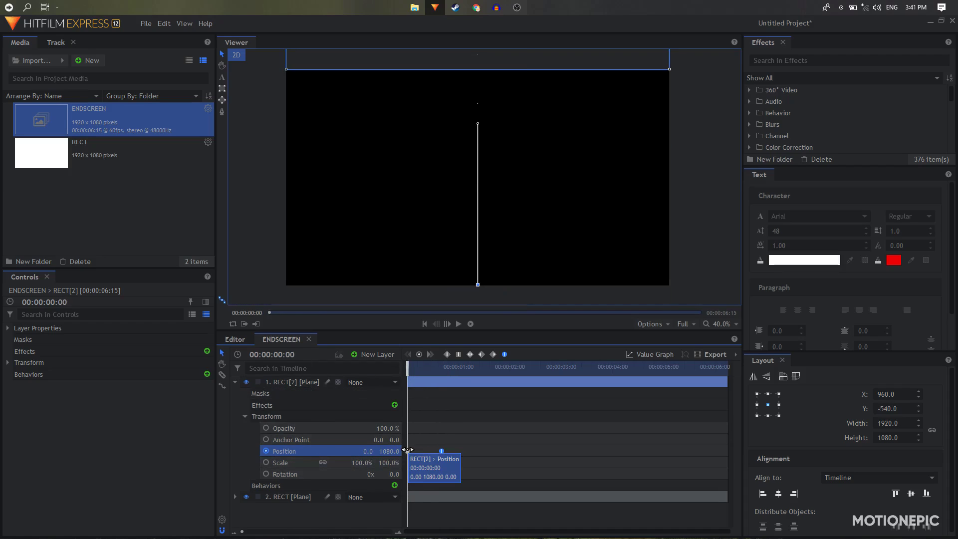
click(390, 453)
text(-1080)
key(Return)
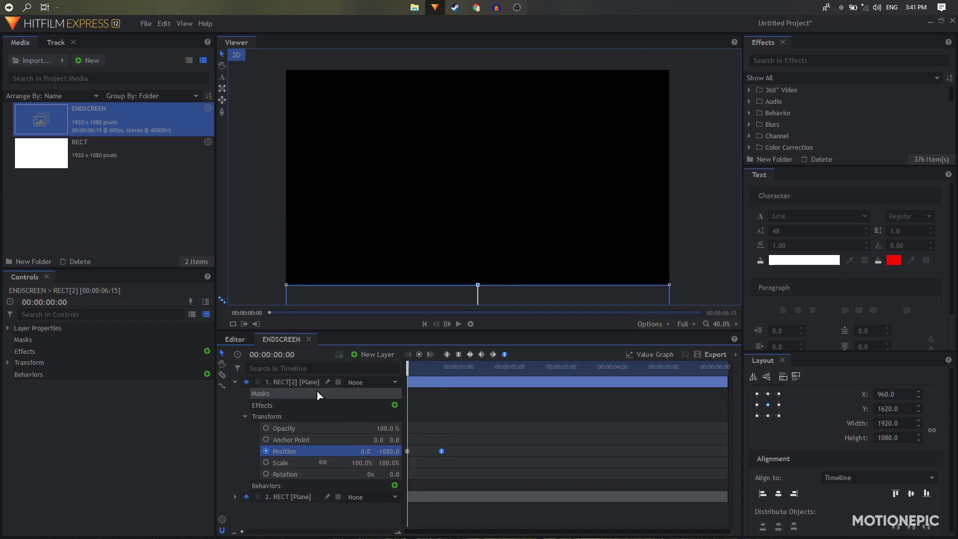
click(235, 382)
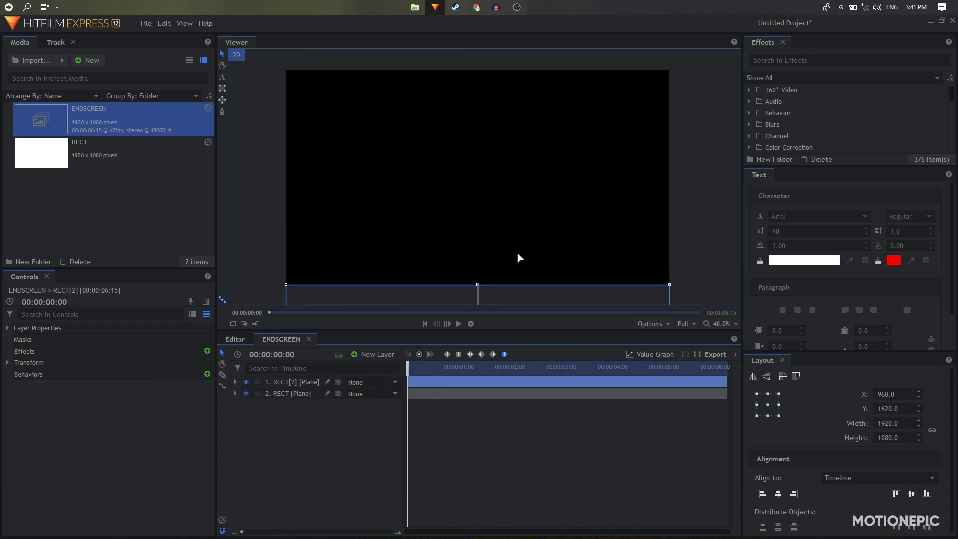
Play back the animation of the two planes and switch the viewer to a checkerboard background
scroll(519, 257, down, 2)
key(space)
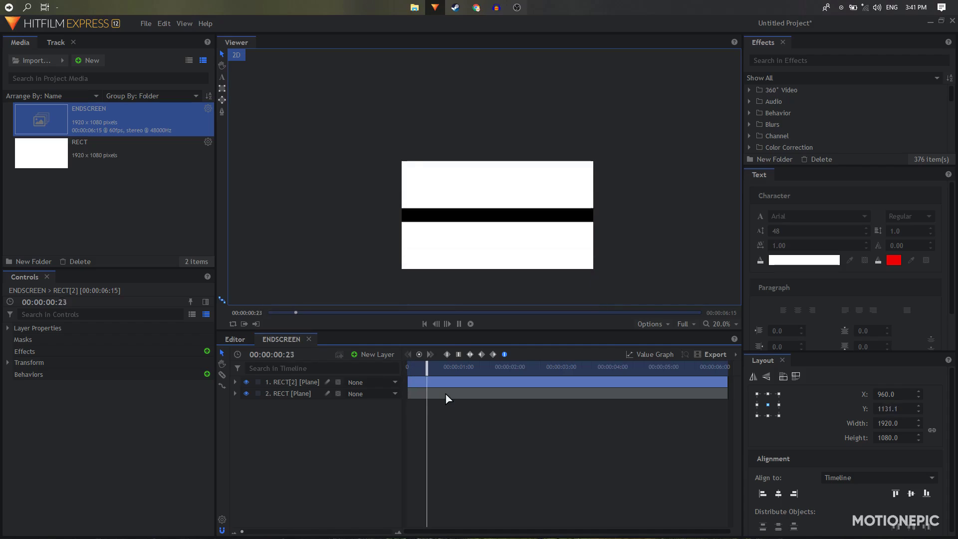
mouse_move(425, 371)
mouse_down()
mouse_move(399, 378)
mouse_move(413, 370)
mouse_up()
key(space)
key(space)
click(654, 324)
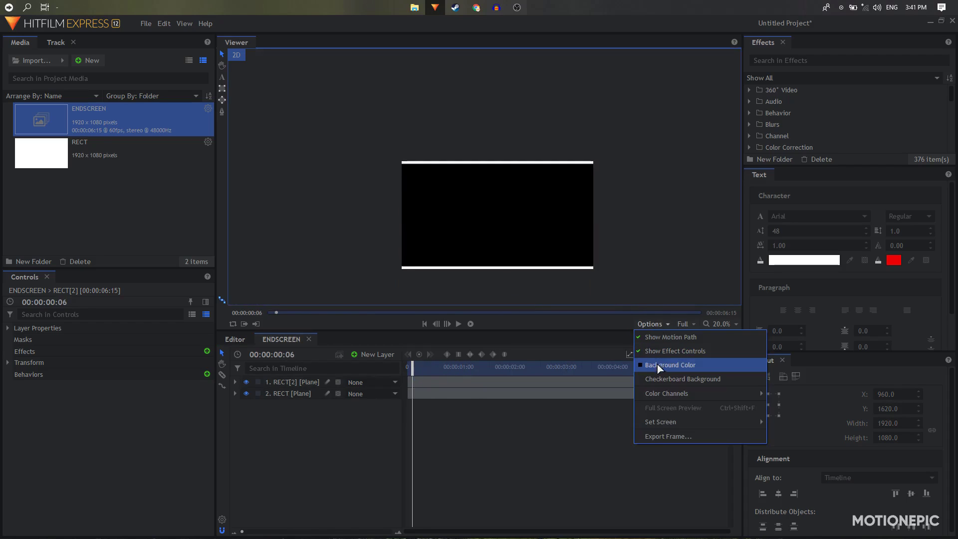
click(662, 380)
scroll(458, 206, up, 2)
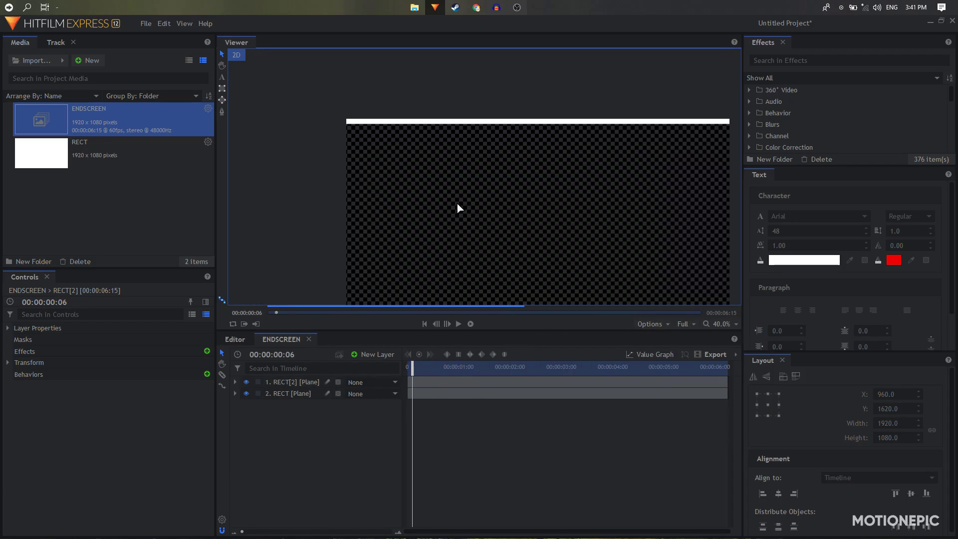
scroll(457, 206, down, 1)
drag(492, 199, 477, 185)
scroll(472, 194, down, 1)
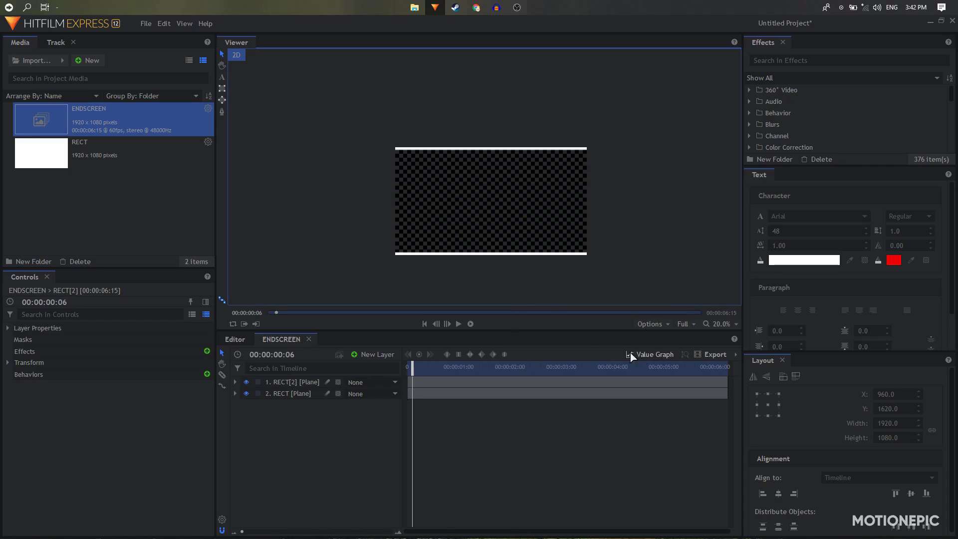
Add the RECT plane from the project media as a new top layer above both animated planes
drag(412, 369, 441, 376)
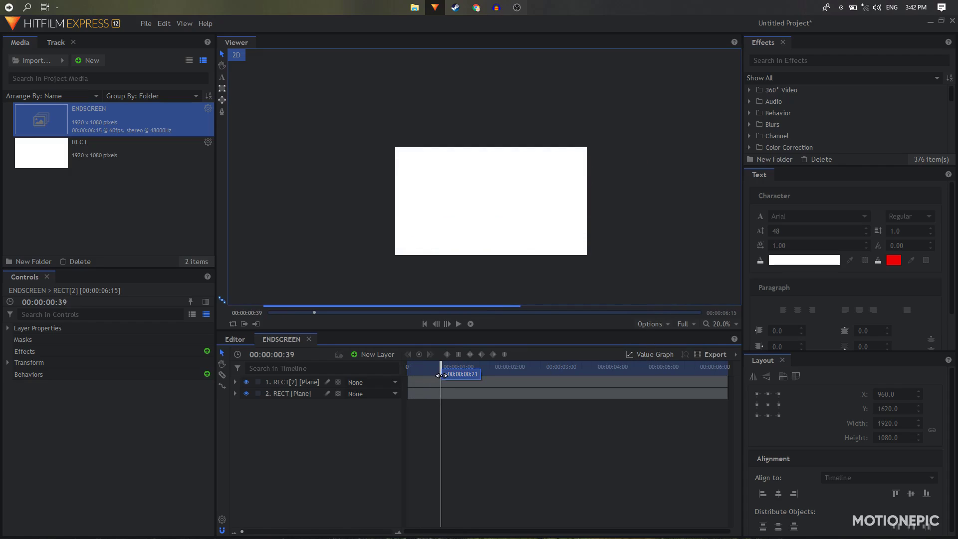
right_click(304, 423)
mouse_move(319, 429)
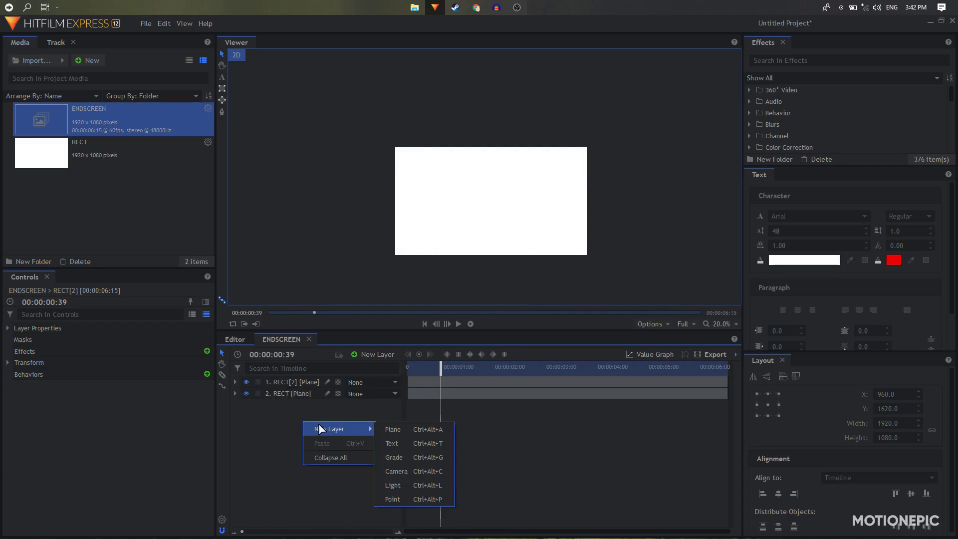
click(86, 159)
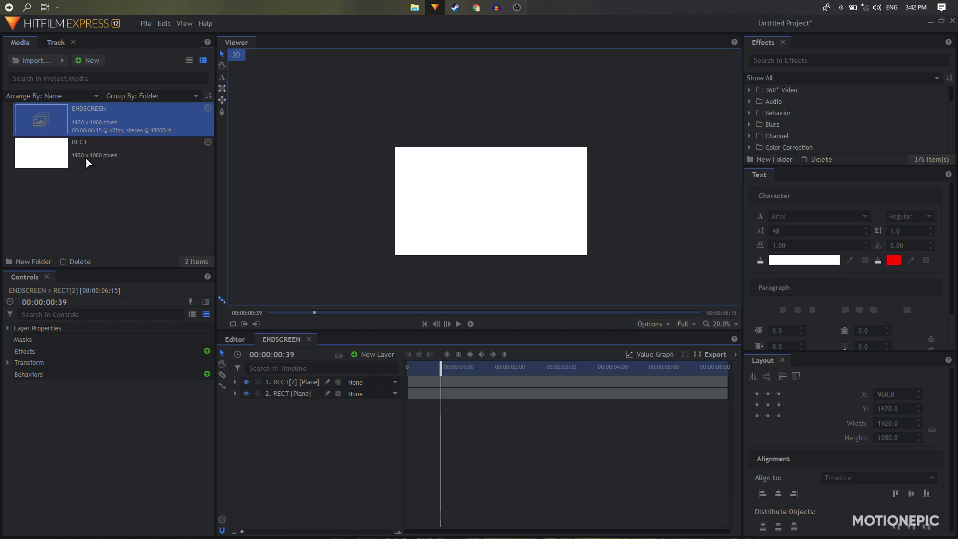
drag(86, 160, 206, 308)
drag(285, 382, 293, 383)
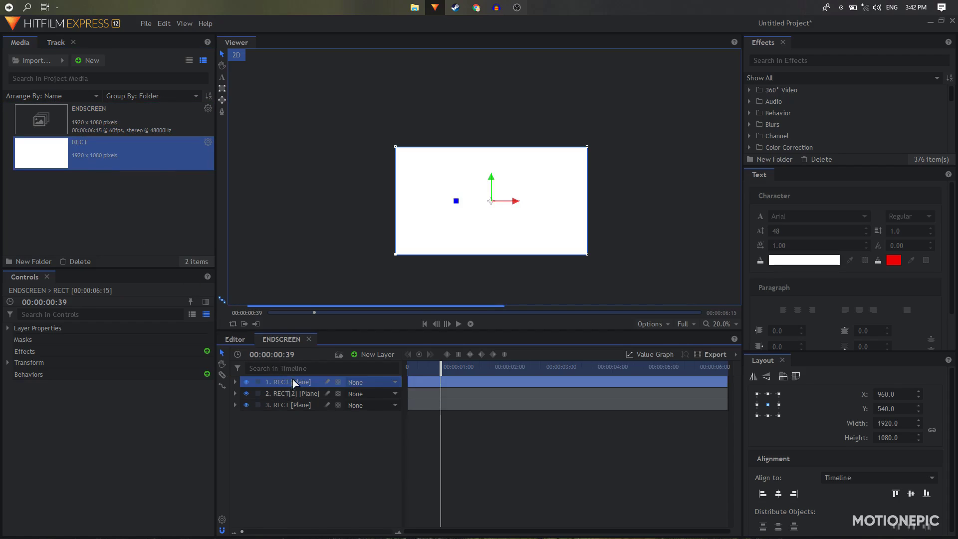
Rename the top RECT layer as RECT_2
double_click(298, 381)
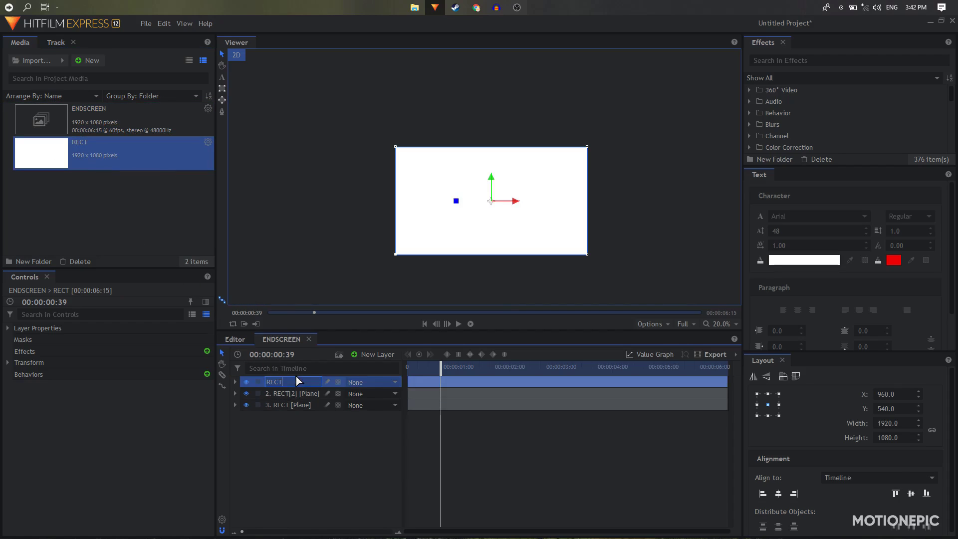
text(_2)
key(Return)
Search the effects for FILL and try to apply Fill Color to the RECT_2 layer
click(795, 58)
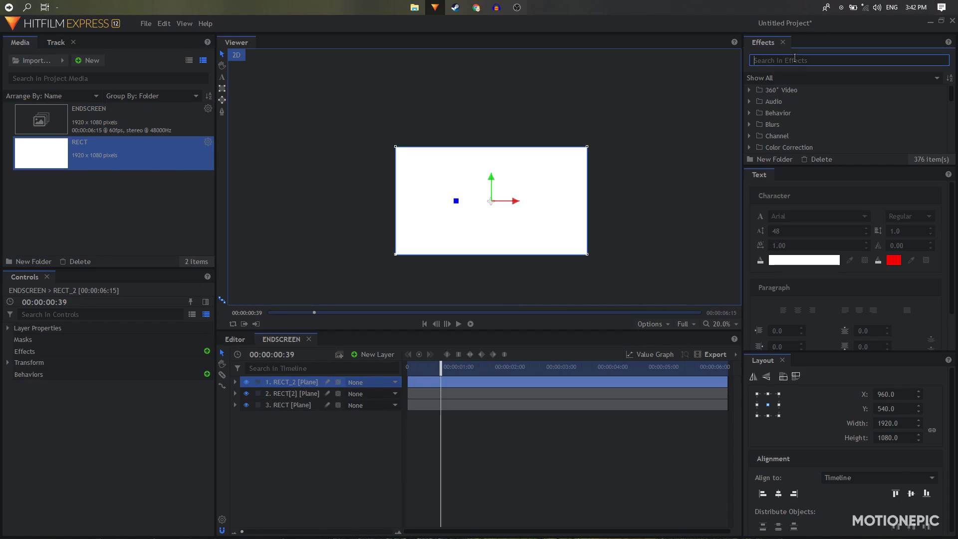
text(FILL)
drag(788, 102, 286, 360)
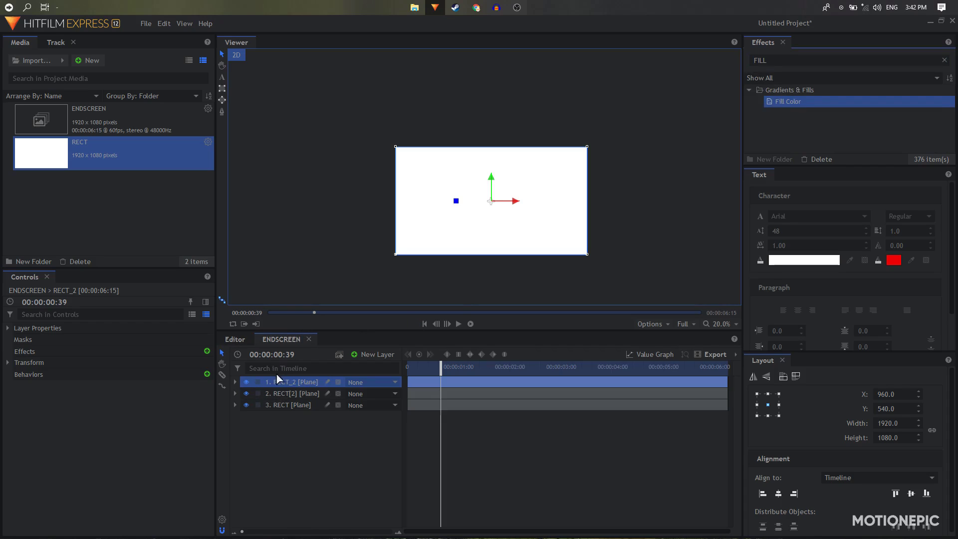
right_click(280, 382)
click(367, 368)
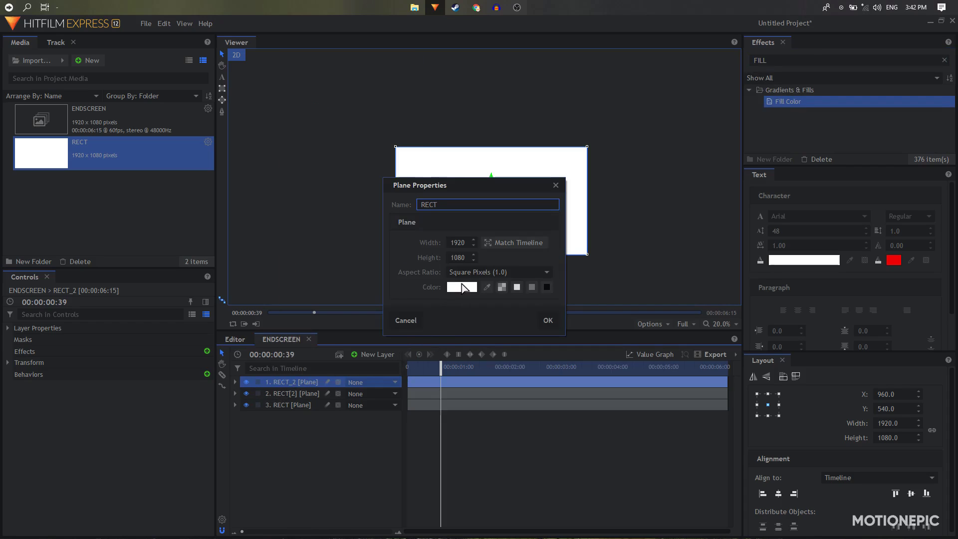
click(406, 320)
click(307, 394)
click(300, 404)
click(298, 394)
click(296, 384)
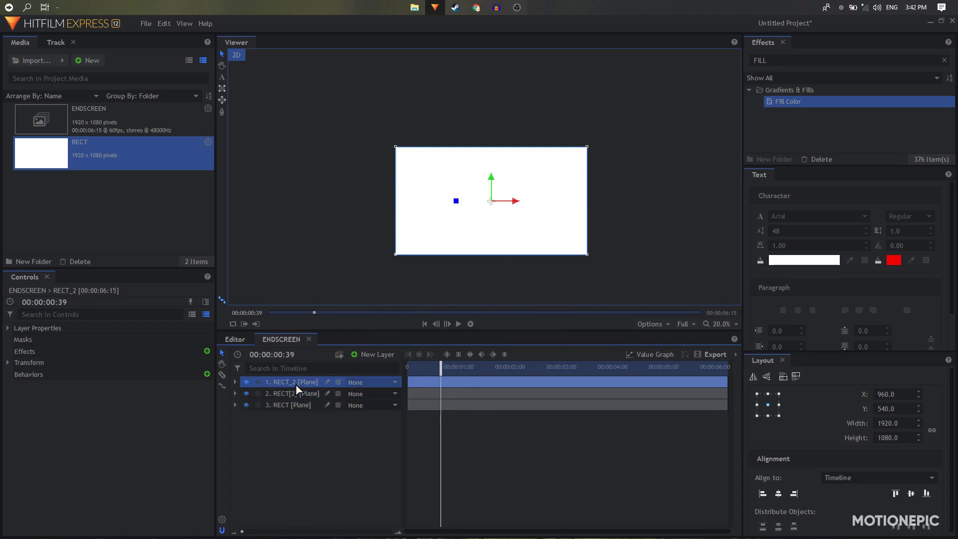
Apply the Fill Color effect to the RECT_2 layer and set its blend amount to 100%
click(789, 103)
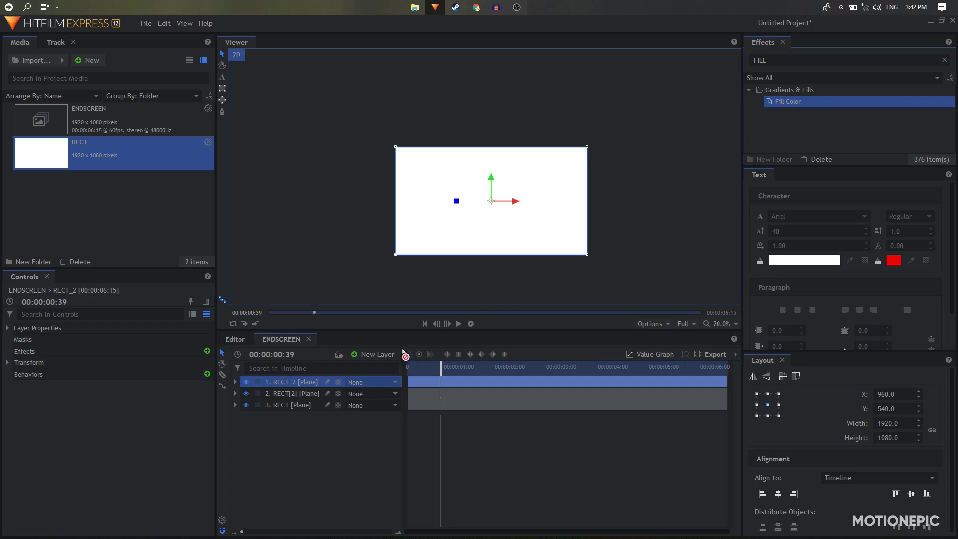
drag(301, 386, 300, 385)
click(255, 416)
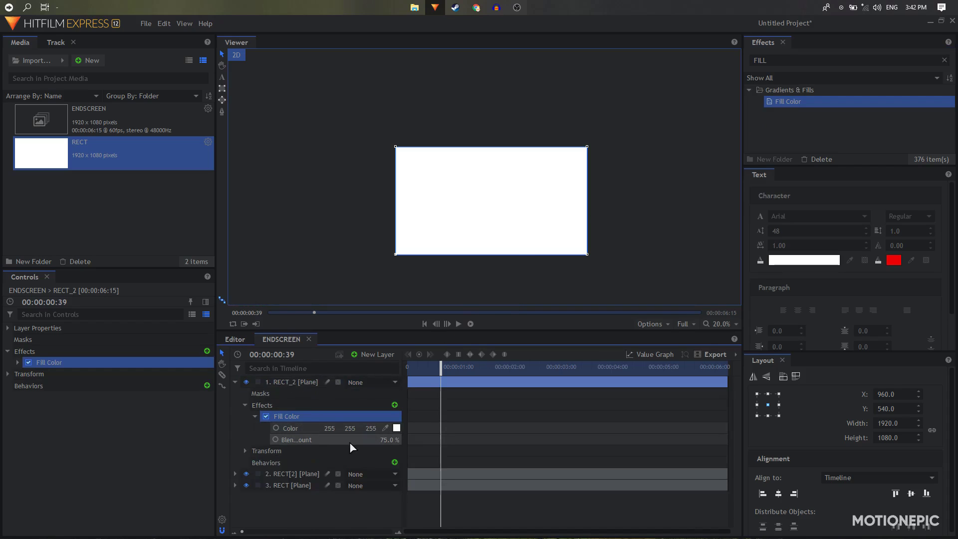
drag(388, 444, 398, 451)
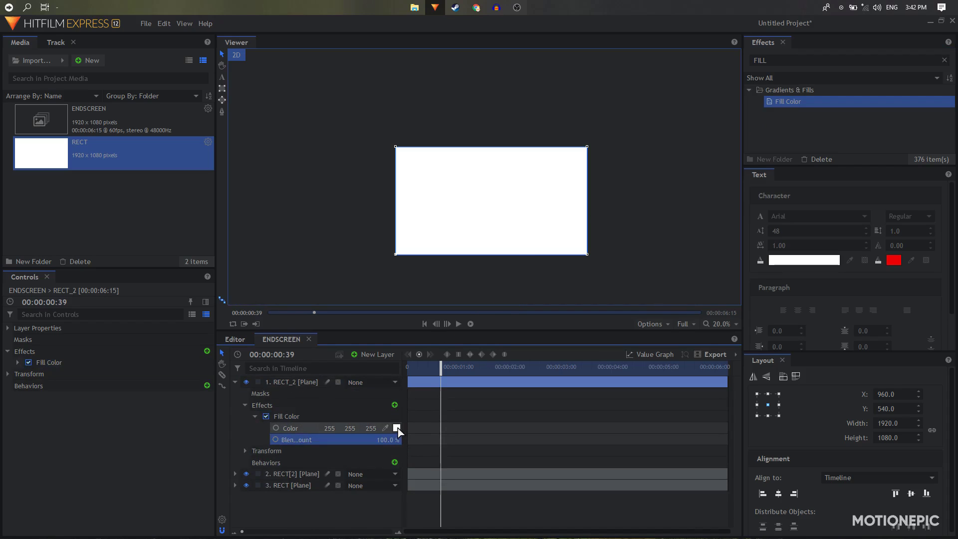
Change the Fill Color effect's color on RECT_2 to a soft red
click(397, 428)
drag(469, 223, 446, 207)
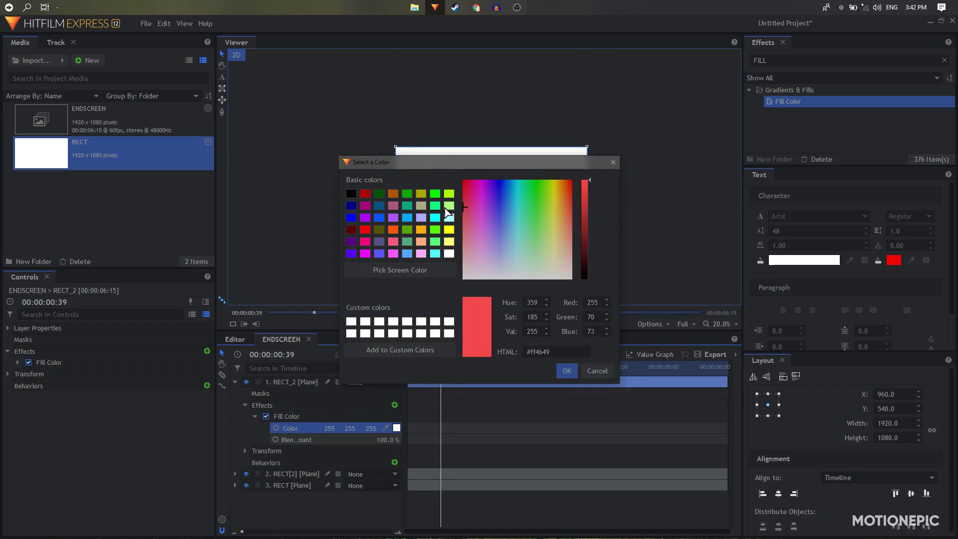
click(566, 371)
click(236, 382)
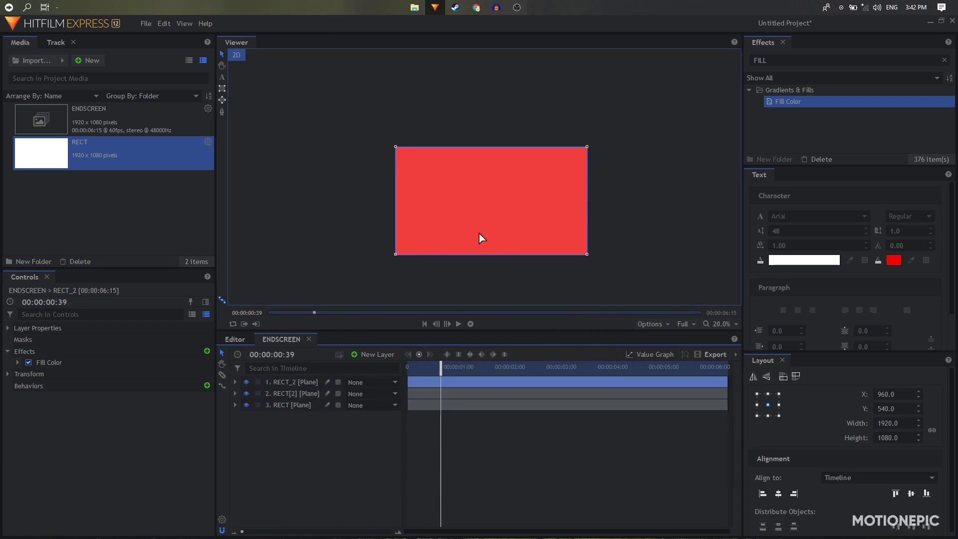
Add a position keyframe to the RECT_2 layer at 00:00:00:39
scroll(471, 223, up, 2)
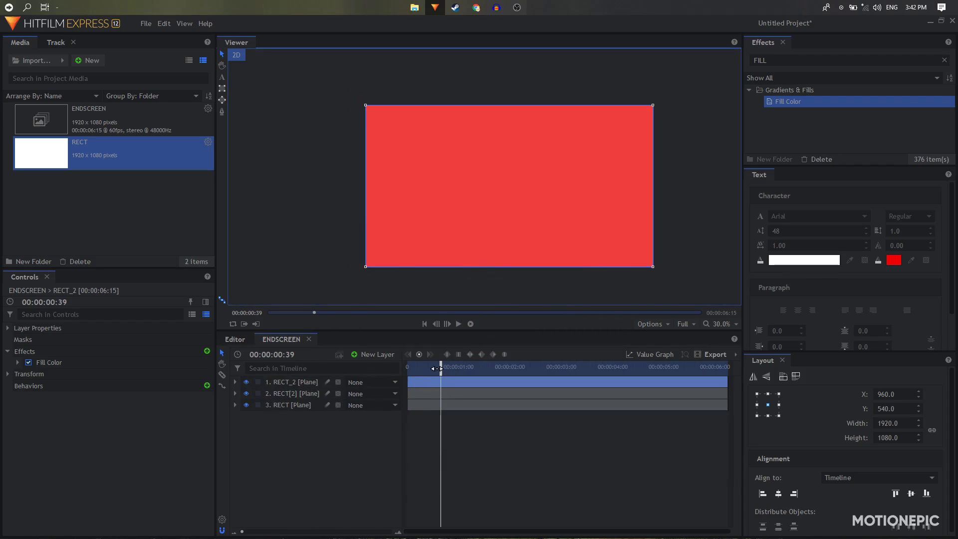
click(235, 382)
click(245, 405)
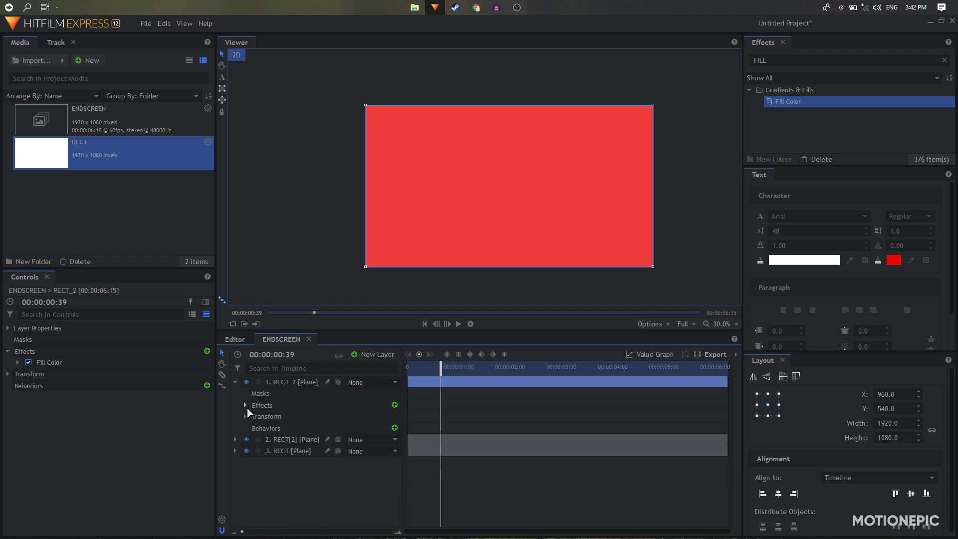
click(245, 417)
click(266, 451)
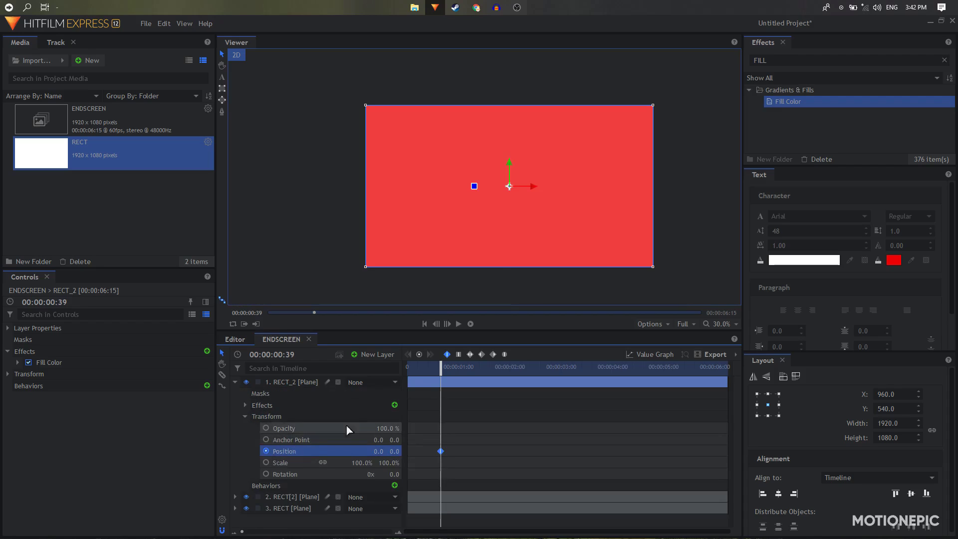
Add a second position keyframe to RECT_2 at 00:00:01:19, hiding the layer temporarily to check the white planes beneath
mouse_move(440, 367)
mouse_down()
mouse_move(407, 367)
mouse_move(443, 381)
mouse_up()
click(247, 383)
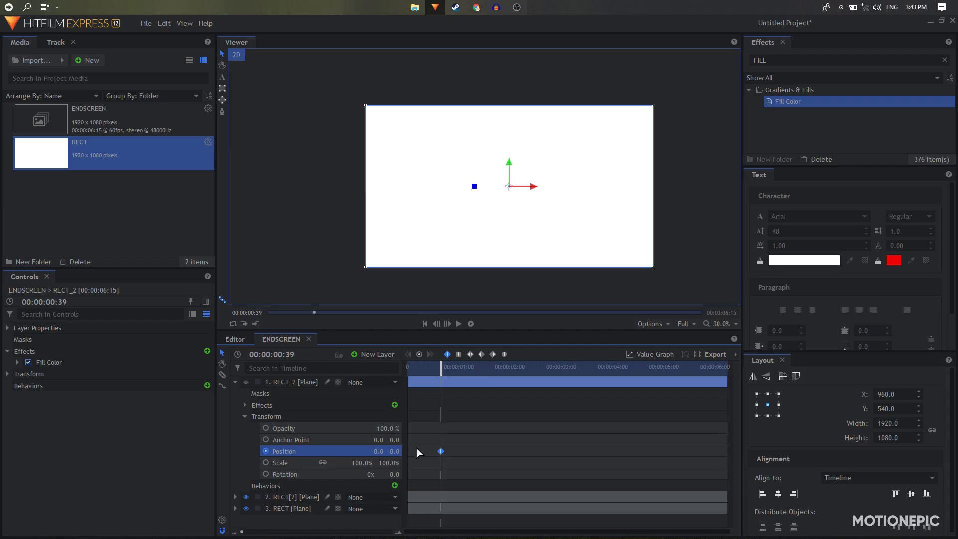
key(shift+period)
key(shift+period)
key(shift+period)
key(shift+period)
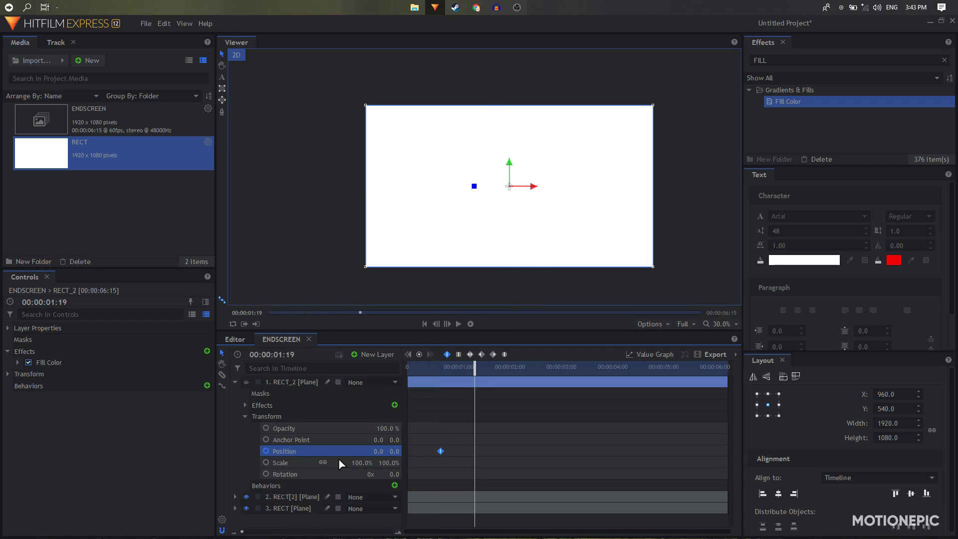
click(419, 354)
click(246, 382)
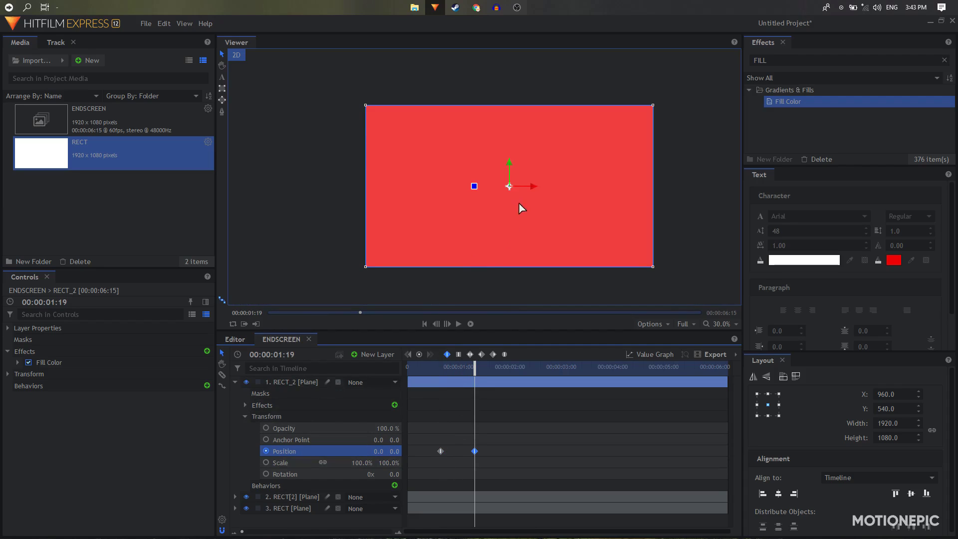
Transform RECT_2 at 00:00:01:19 to about 30° rotation, 101% by 154% scale and position -1127, 461, slanting its edge across the frame
drag(531, 187, 346, 179)
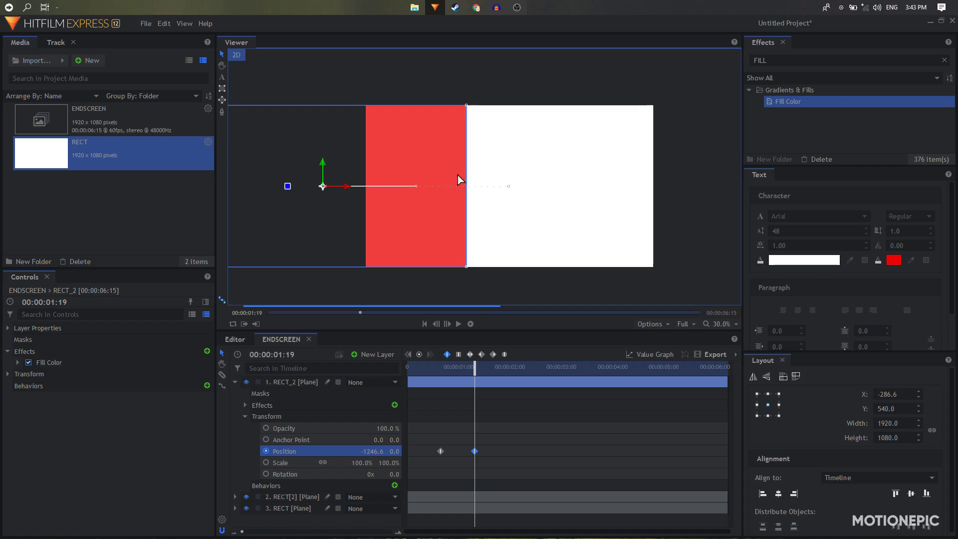
drag(287, 186, 348, 143)
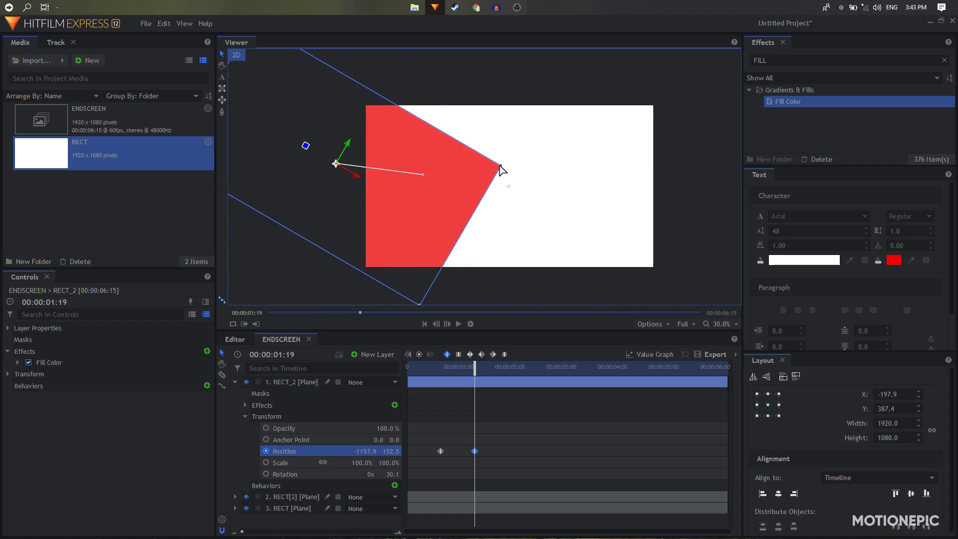
drag(502, 169, 524, 131)
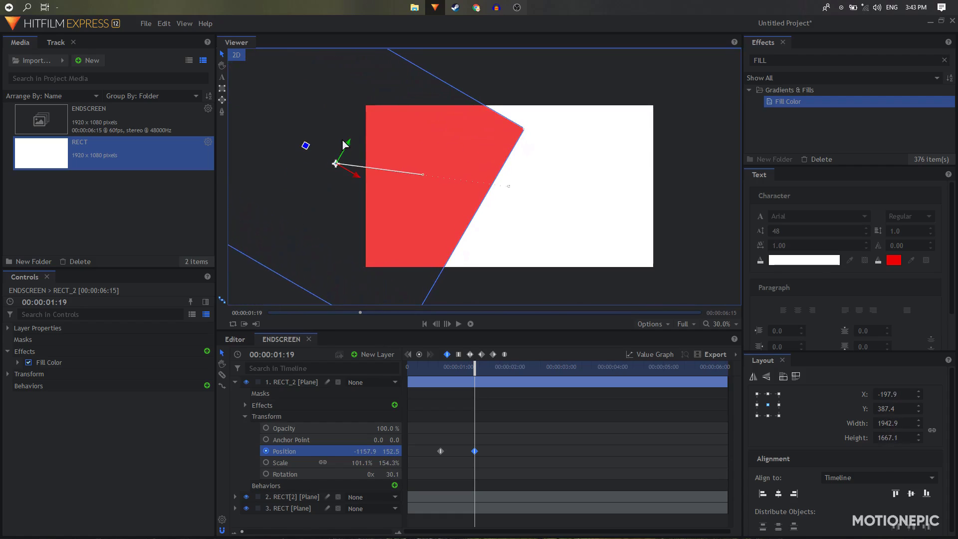
drag(343, 142, 354, 100)
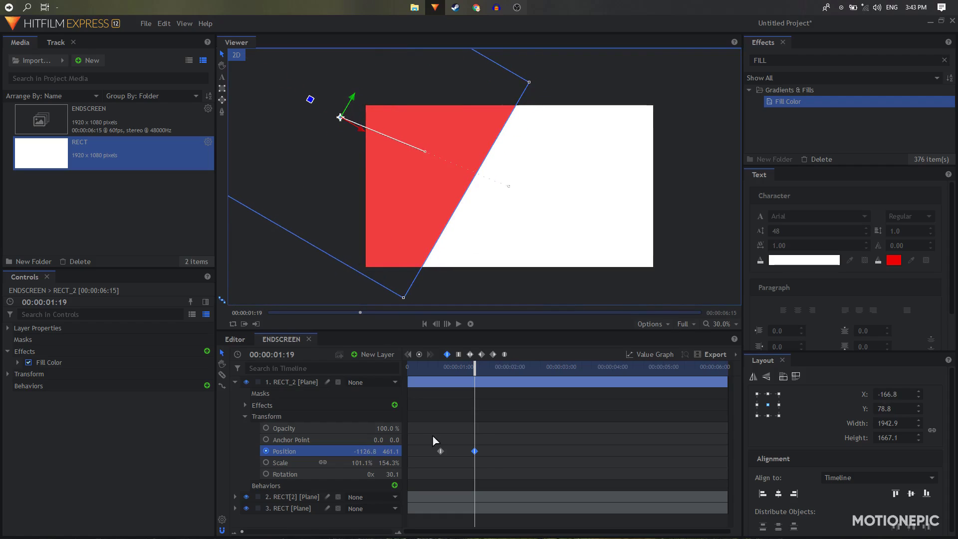
Set RECT_2's position X to about -2239 at the 00:00:00:39 keyframe and apply Bezier interpolation to both position keyframes
click(440, 450)
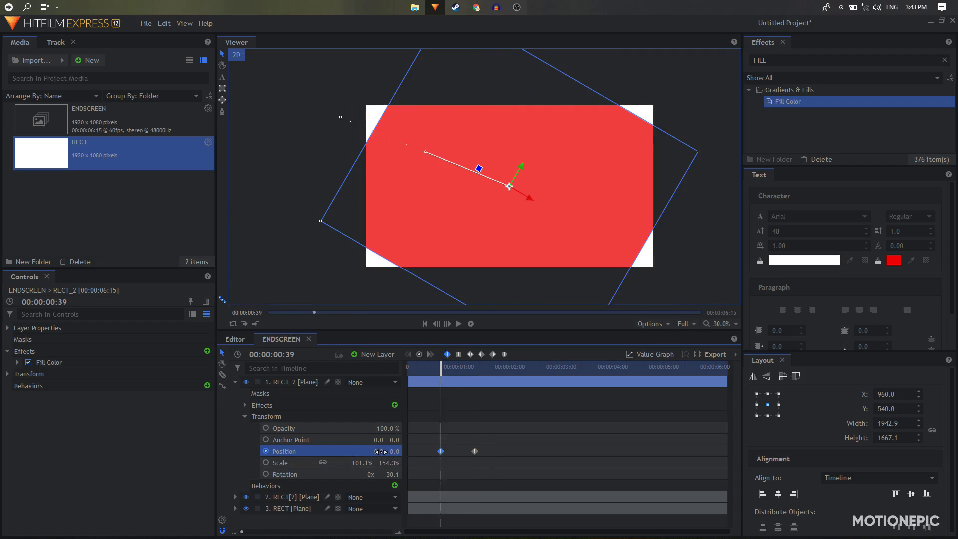
drag(381, 451, 279, 451)
click(474, 451)
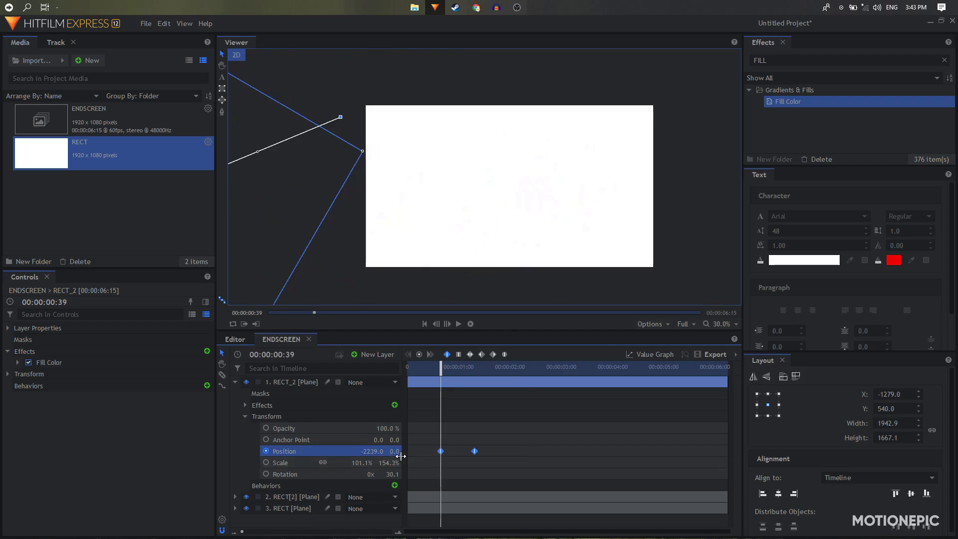
click(505, 354)
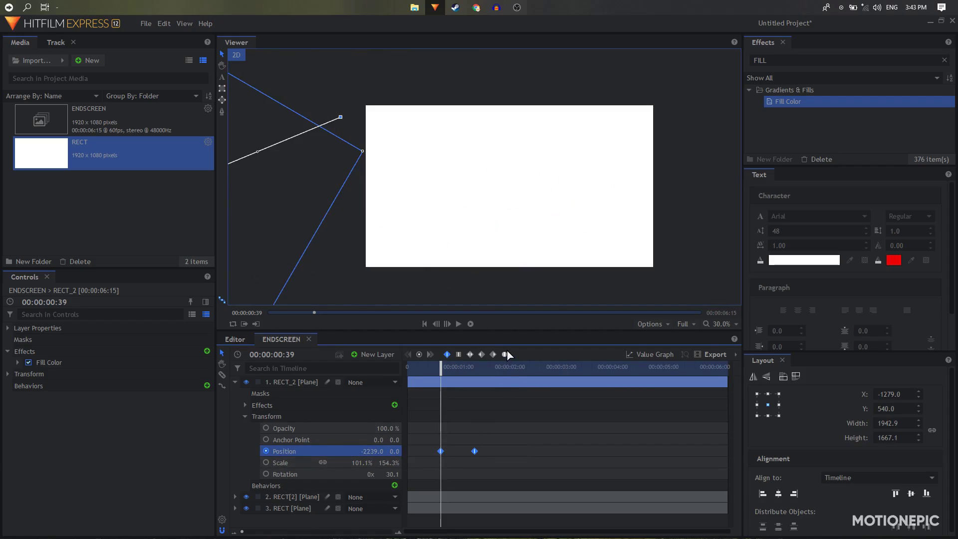
Preview RECT_2's position curve and motion, and set its position Y to 461.1 at the 00:00:00:39 keyframe
click(649, 355)
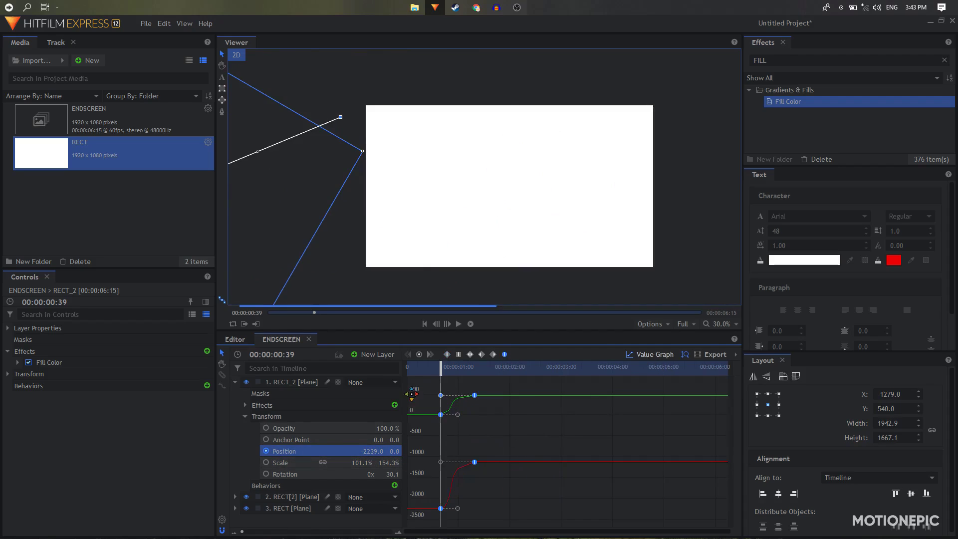
click(649, 355)
key(space)
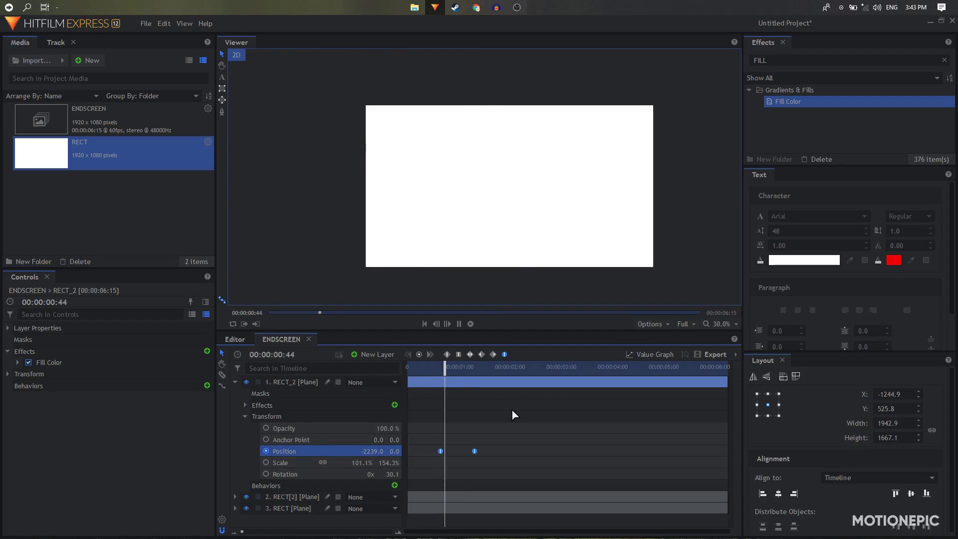
drag(441, 368, 445, 373)
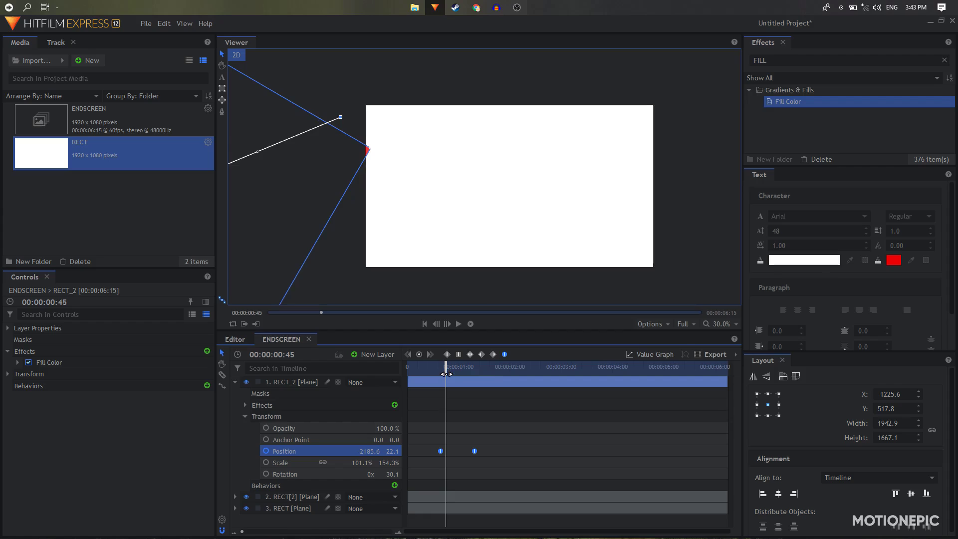
click(441, 451)
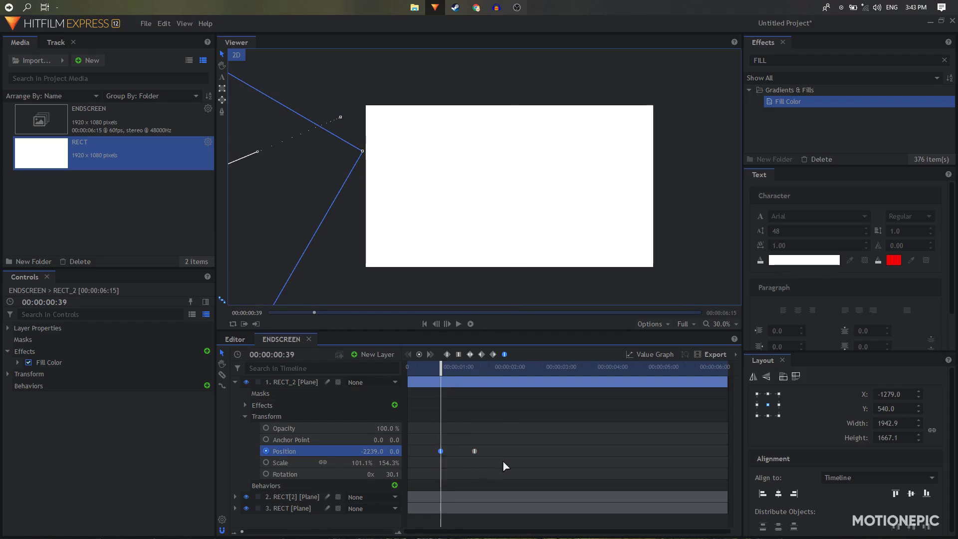
click(475, 451)
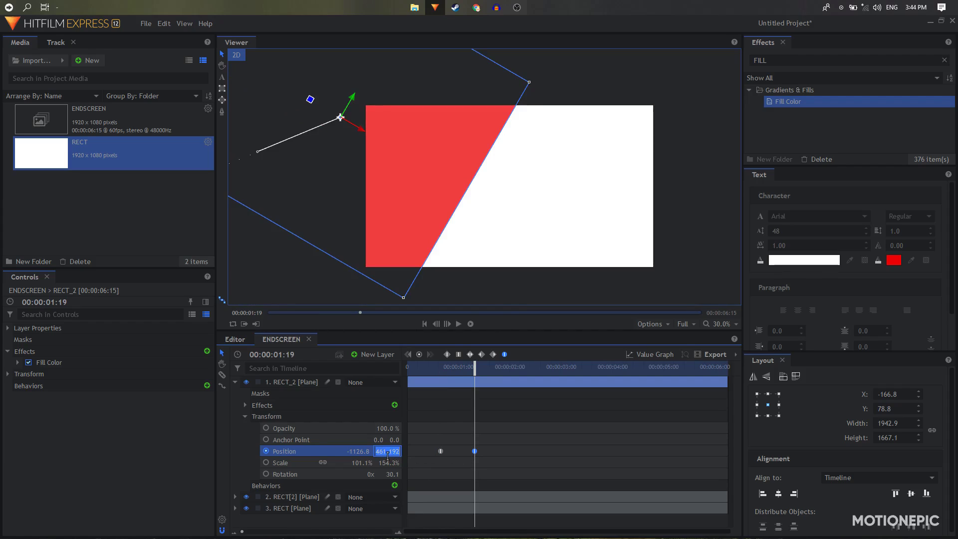
click(440, 451)
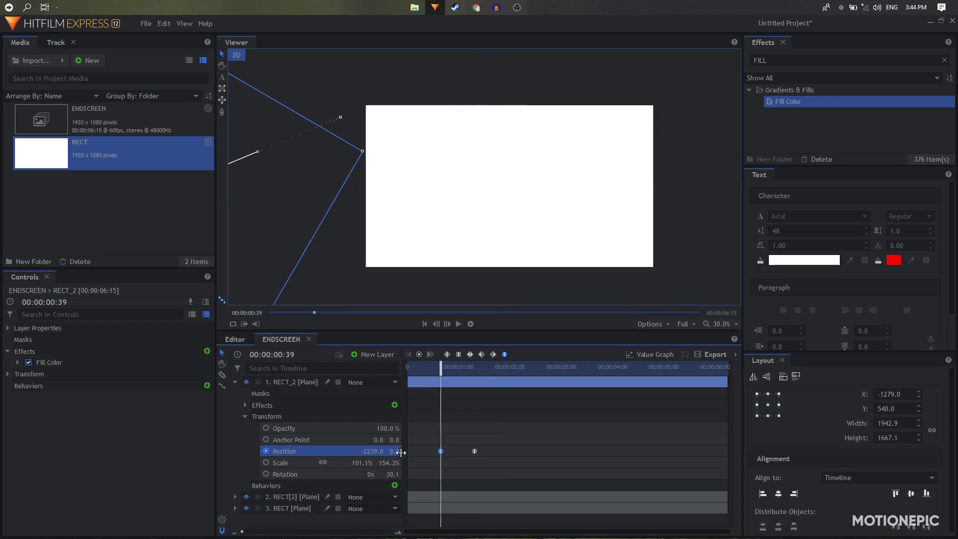
text(461.1)
key(Return)
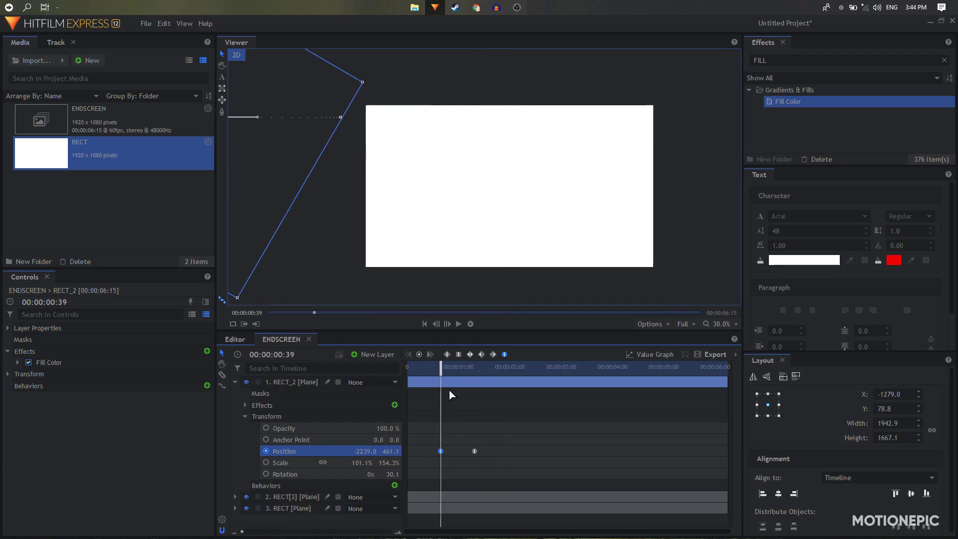
Play back and scrub through the red plane's slide-in to check its timing against the white planes
click(427, 370)
key(space)
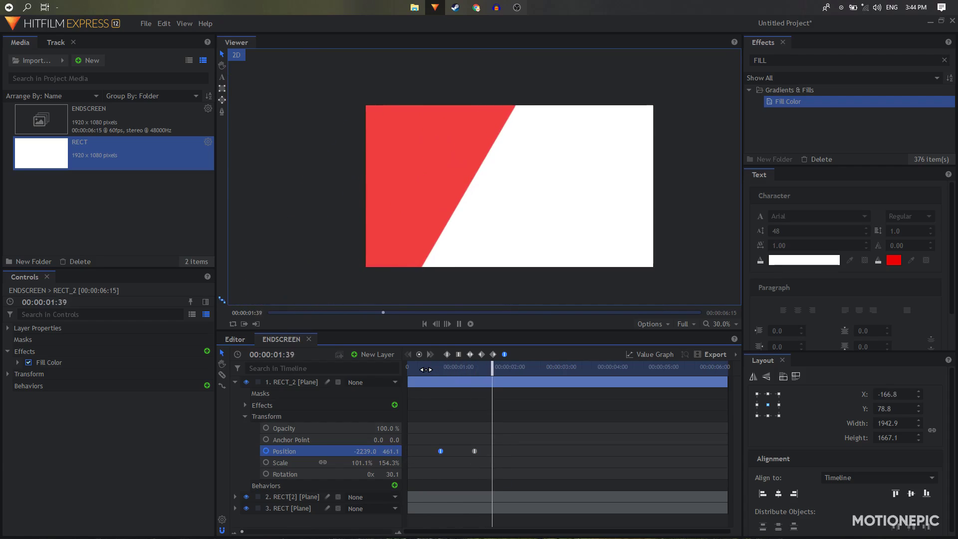
click(438, 369)
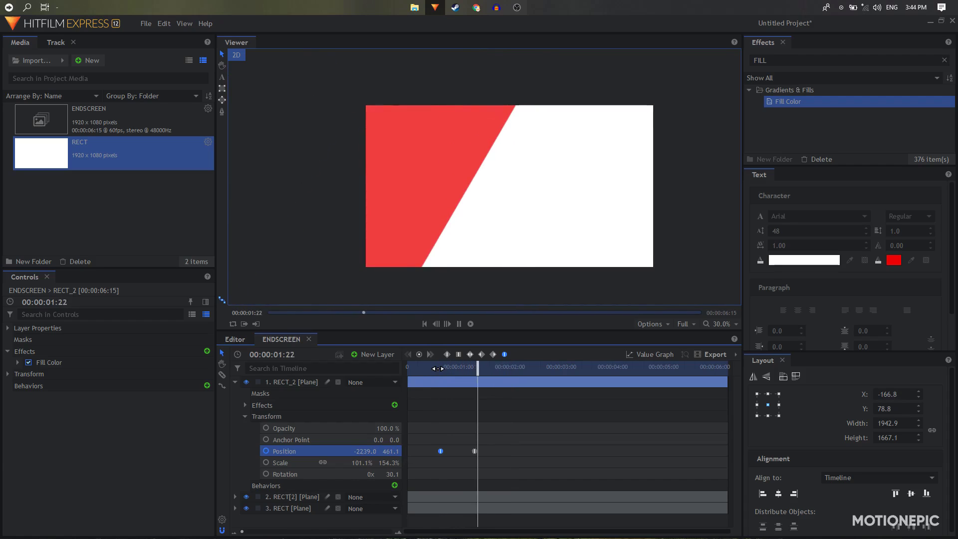
key(space)
double_click(441, 450)
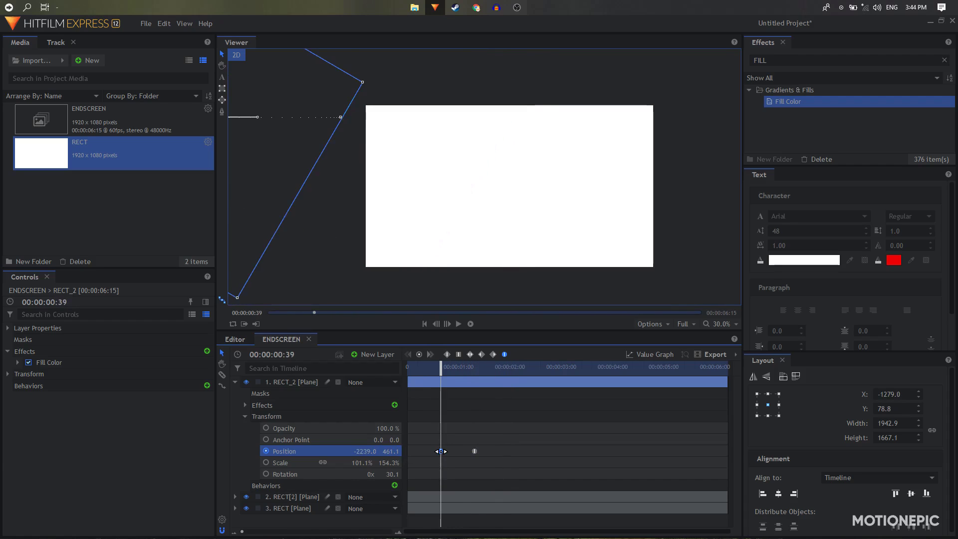
drag(441, 457, 484, 452)
key(shift+period)
key(shift+period)
click(432, 368)
drag(432, 367, 505, 368)
Collapse the RECT_2 layer's properties and clear the layer selection
click(236, 383)
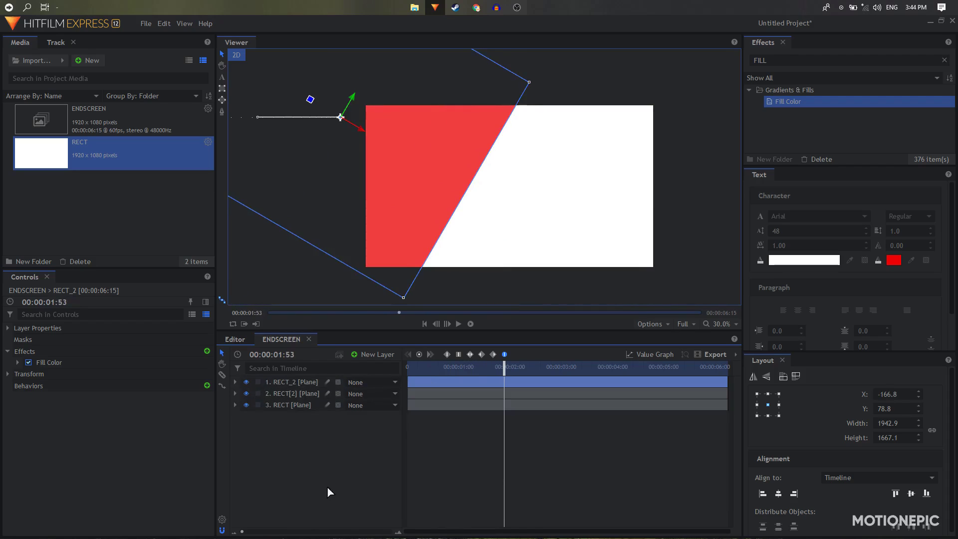
click(327, 492)
scroll(460, 177, down, 2)
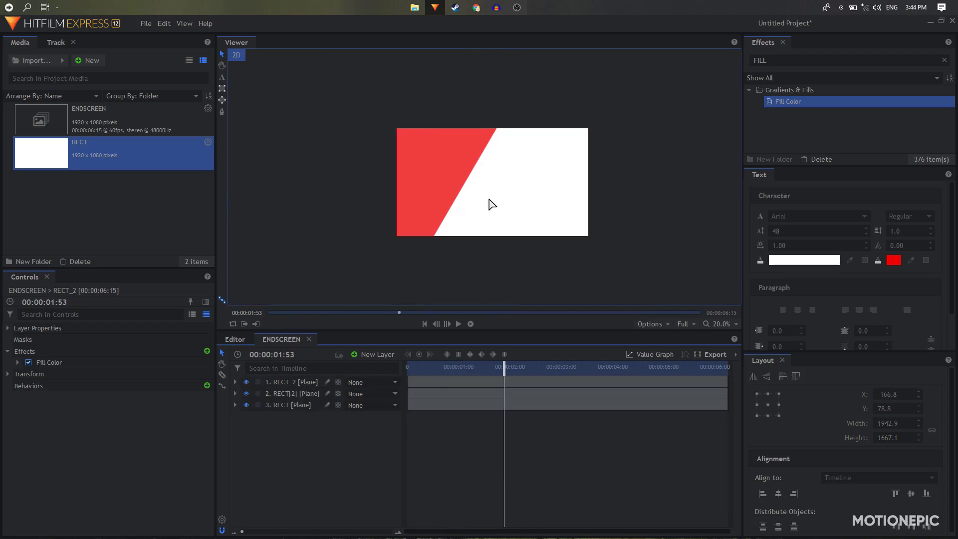
At the 00:00:01:29 keyframe, rotate RECT_2 to 23.1° and move the plane to about -1089.6, 323.9
scroll(492, 204, up, 2)
drag(472, 205, 468, 214)
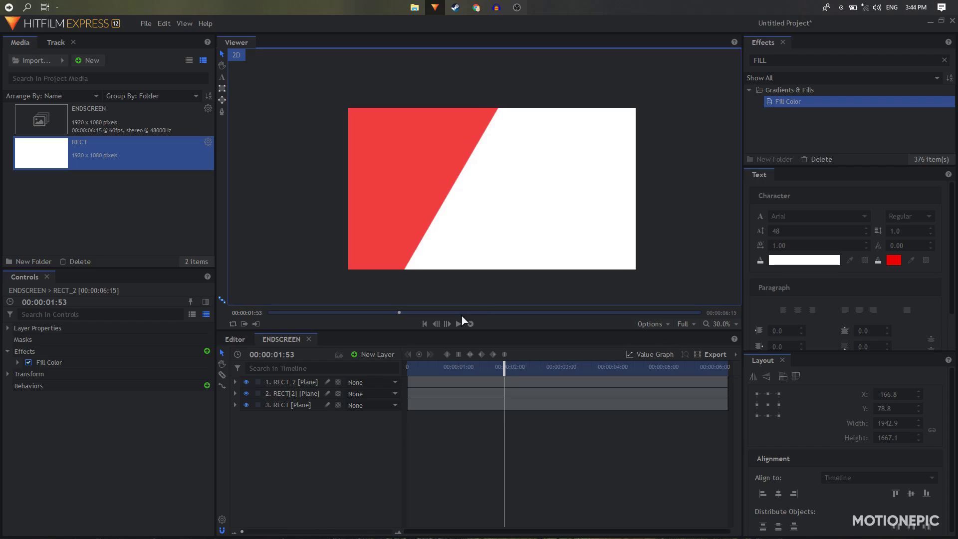
click(235, 382)
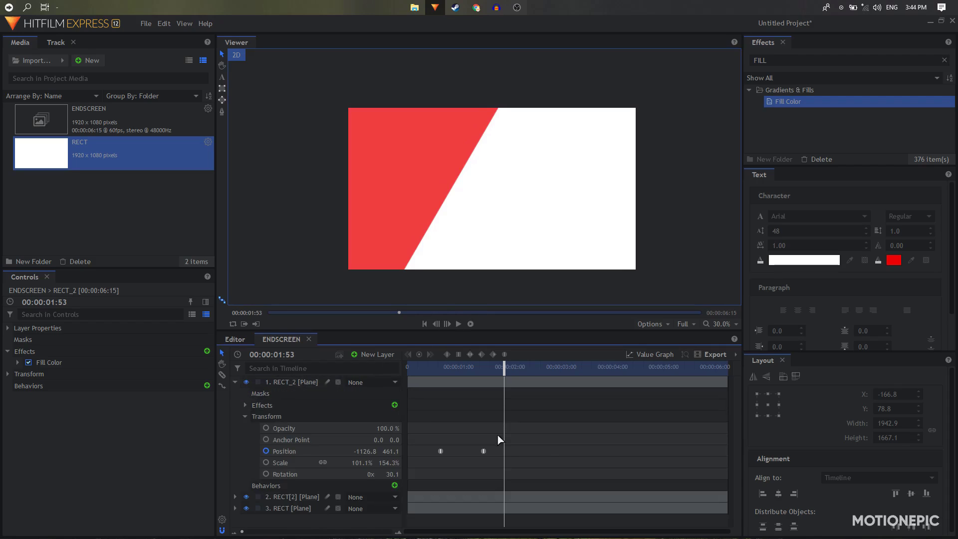
click(483, 451)
drag(358, 452, 384, 475)
drag(337, 120, 337, 121)
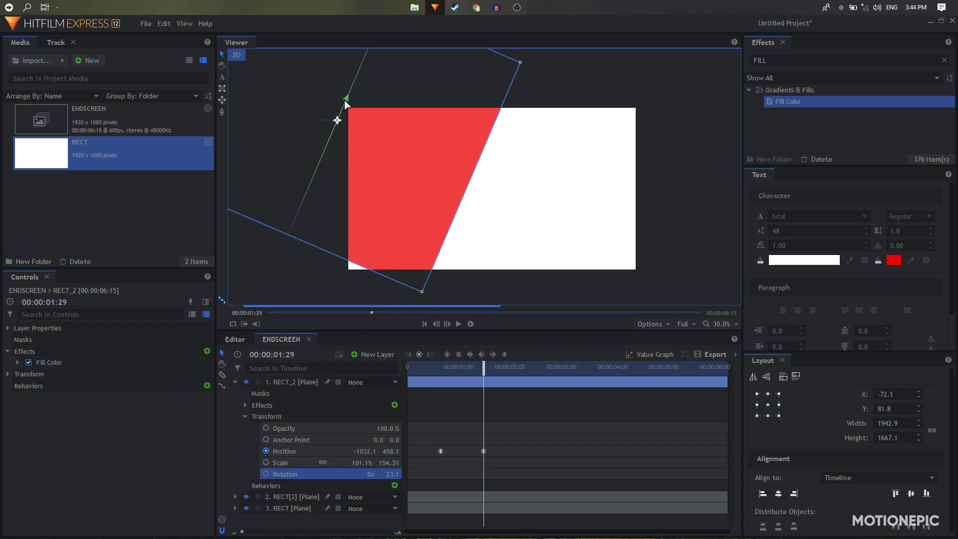
drag(343, 102, 335, 121)
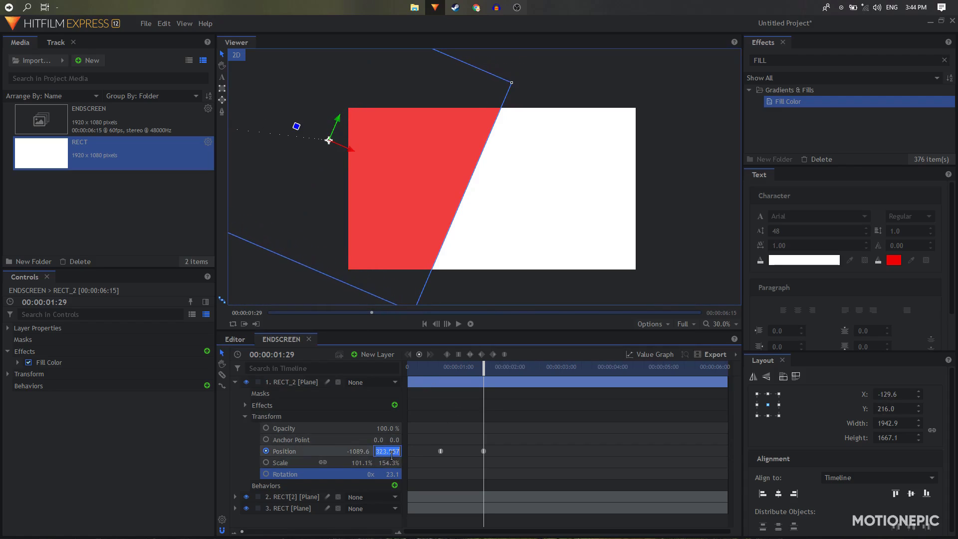
Set RECT_2's position Y to 323.9 at the 00:00:00:39 keyframe, play back the slide-in, and collapse the layer
click(441, 451)
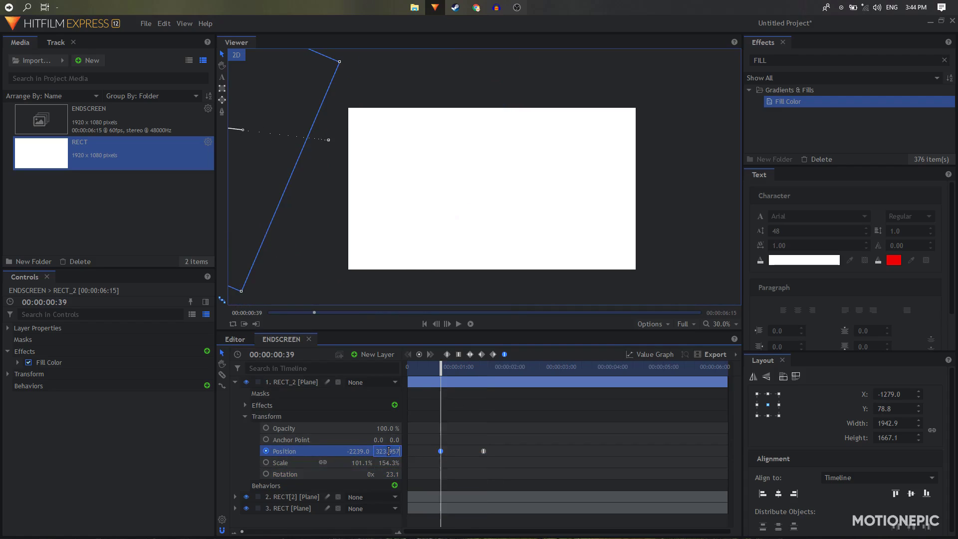
key(Return)
key(space)
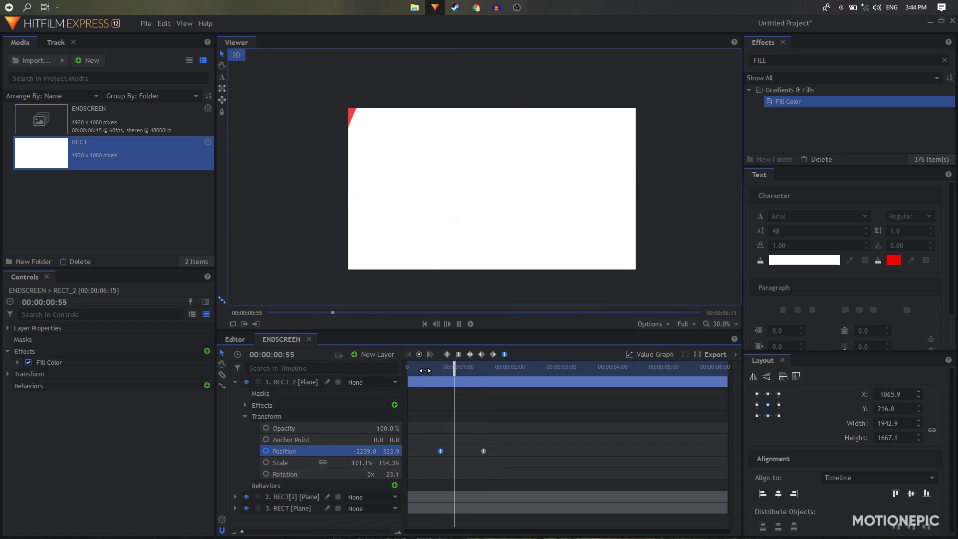
key(space)
click(237, 383)
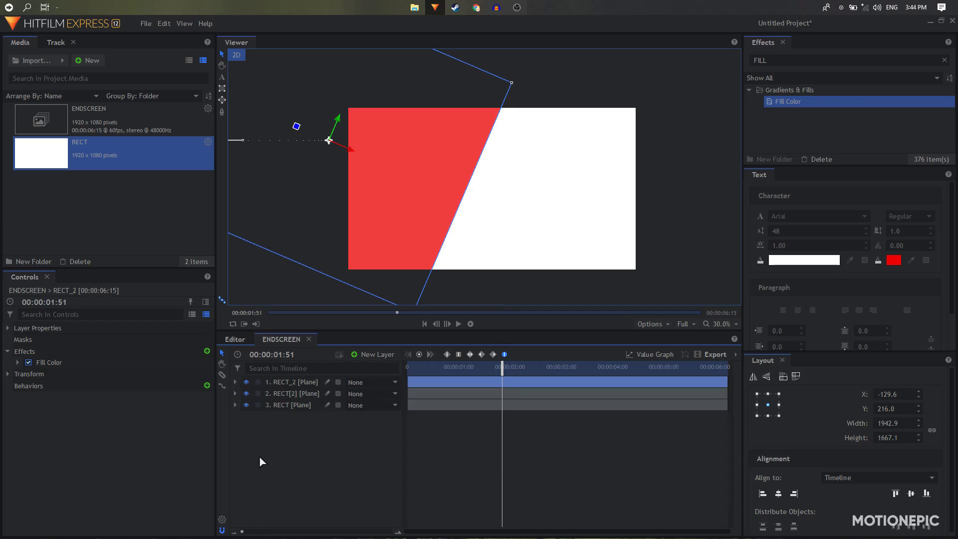
click(261, 460)
Add a text layer reading SUBSCRIBE in Gilroy ExtraBold at size 77
click(378, 354)
click(369, 368)
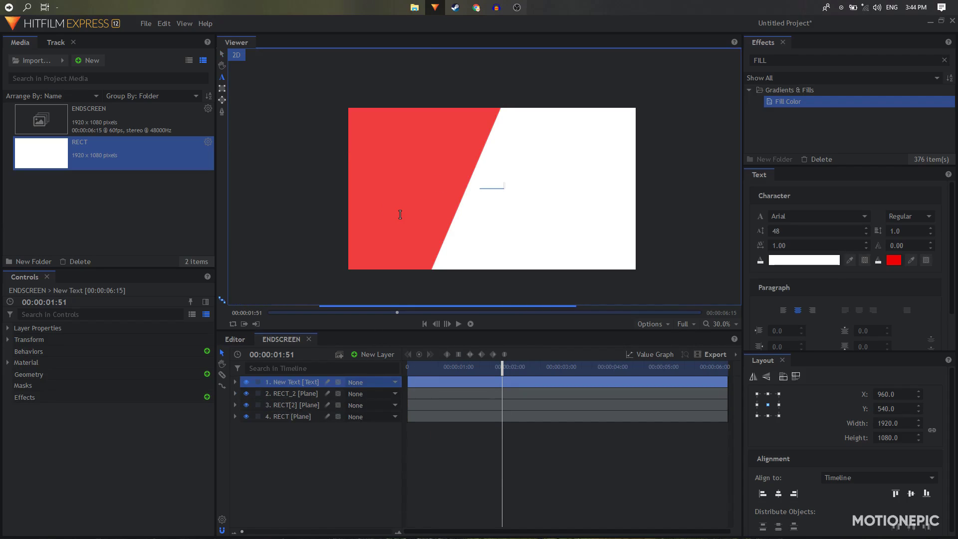
key(ctrl+a)
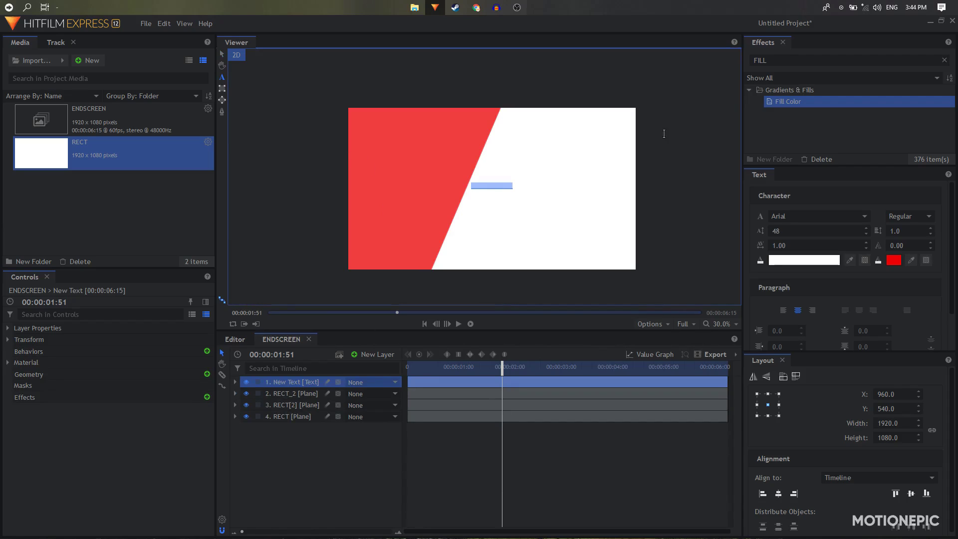
click(799, 216)
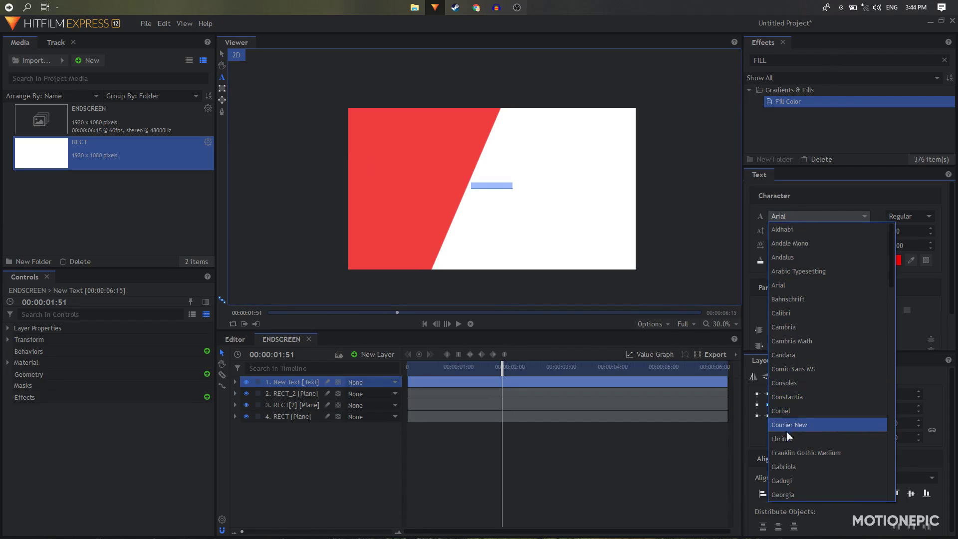
scroll(814, 395, down, 1)
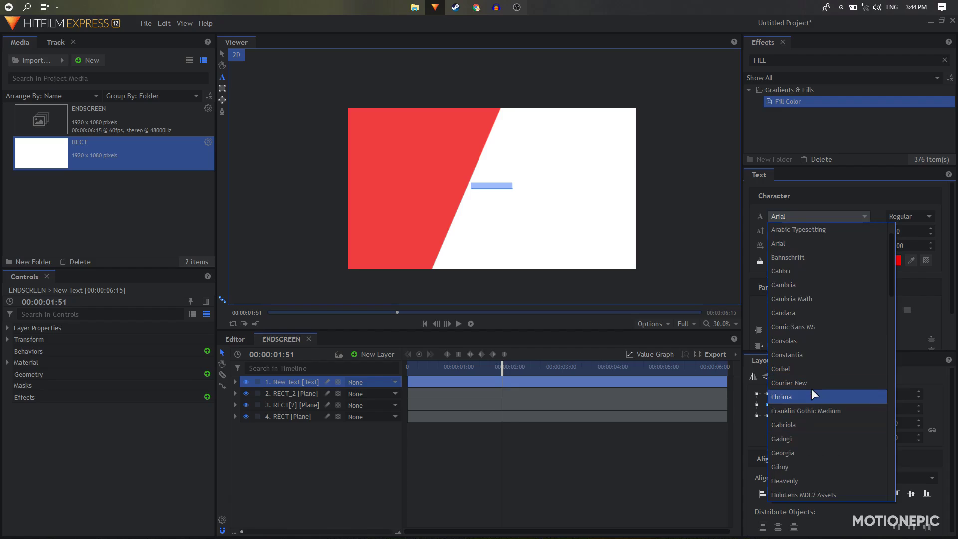
click(804, 466)
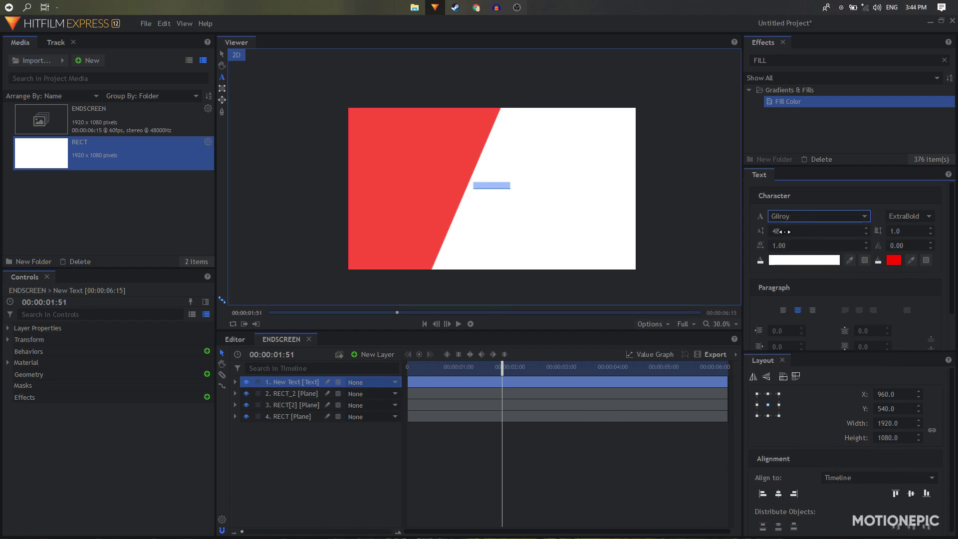
drag(784, 231, 793, 232)
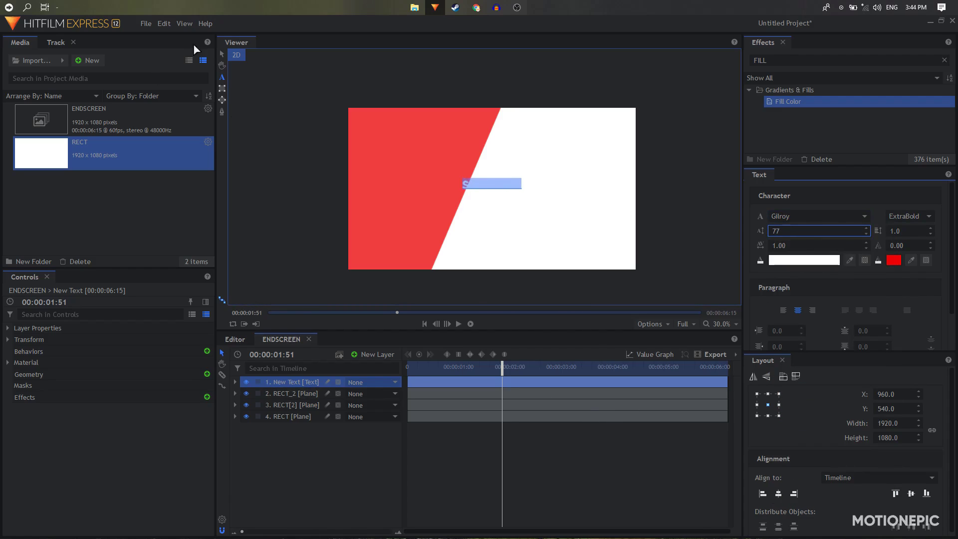
Move the SUBSCRIBE text to the bottom of the red area, at about X 283, Y 993, and deselect it
click(219, 55)
drag(497, 192, 394, 265)
click(344, 493)
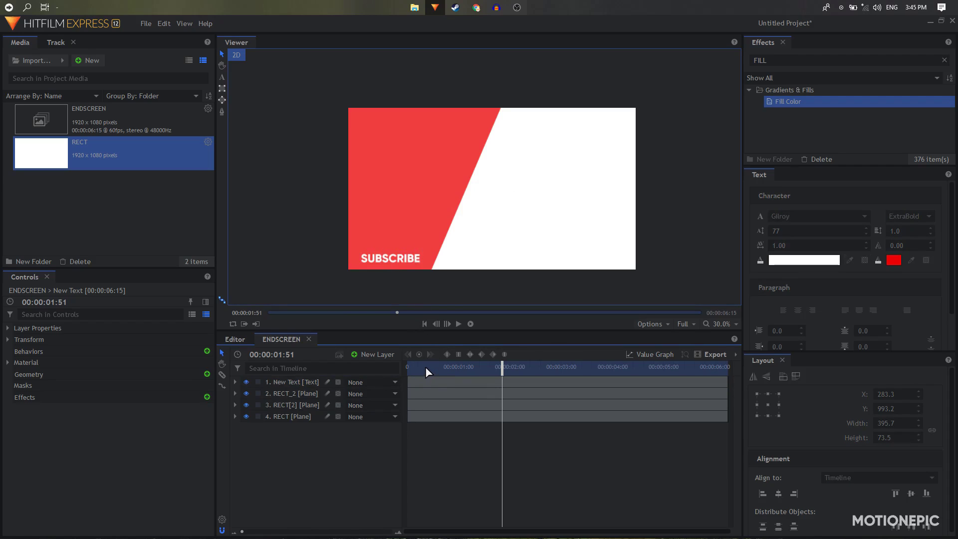
Shift the SUBSCRIBE text layer to start at 00:00:00:38 and play back its appearance over the red plane
drag(426, 368, 439, 382)
click(441, 382)
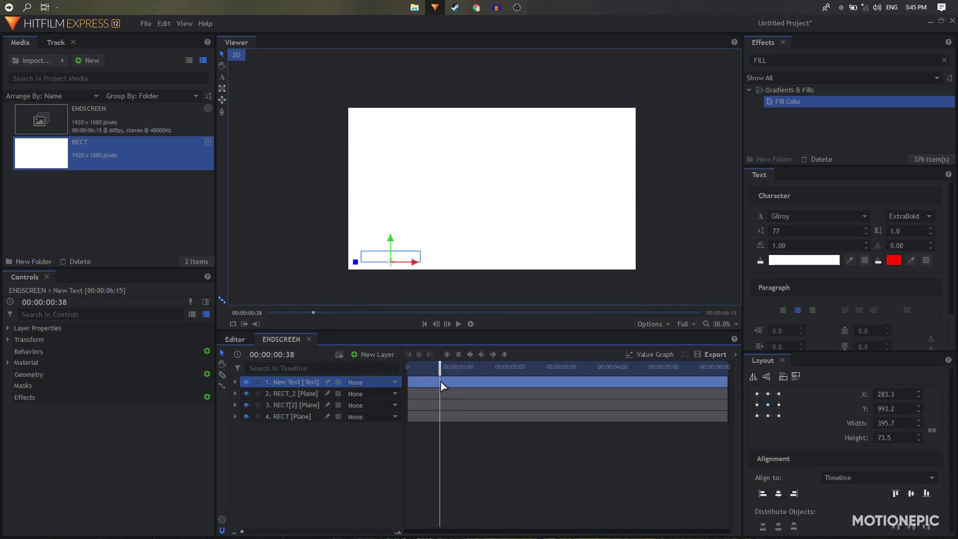
drag(421, 384, 441, 379)
key(space)
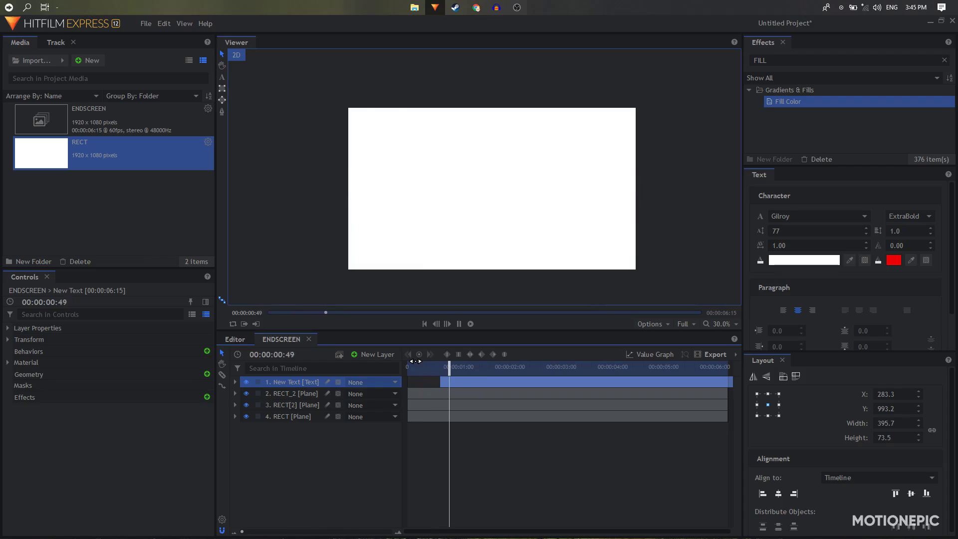
drag(446, 365, 478, 369)
key(space)
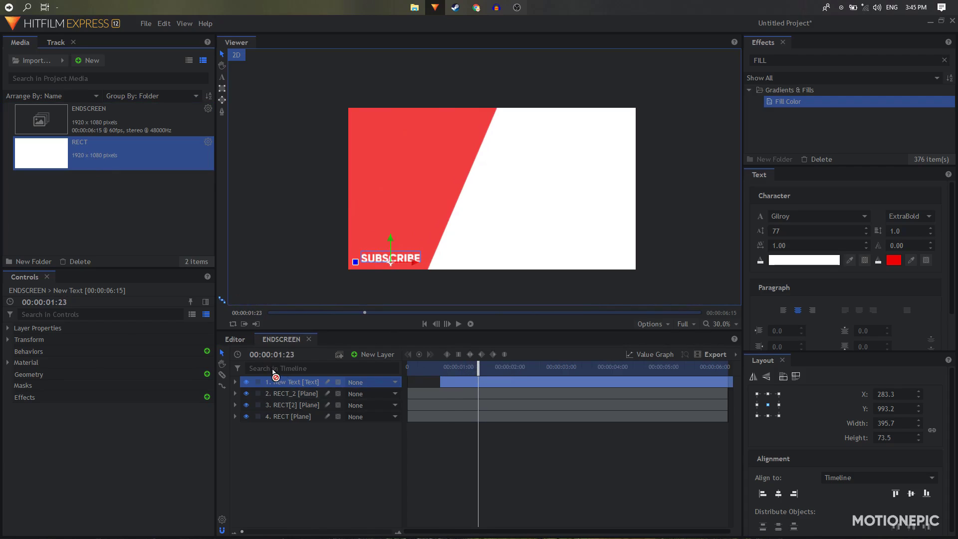
Add the RECT plane as a new layer above the text, starting at 00:00:00:38, and rename it CIRCLE
drag(282, 382, 440, 375)
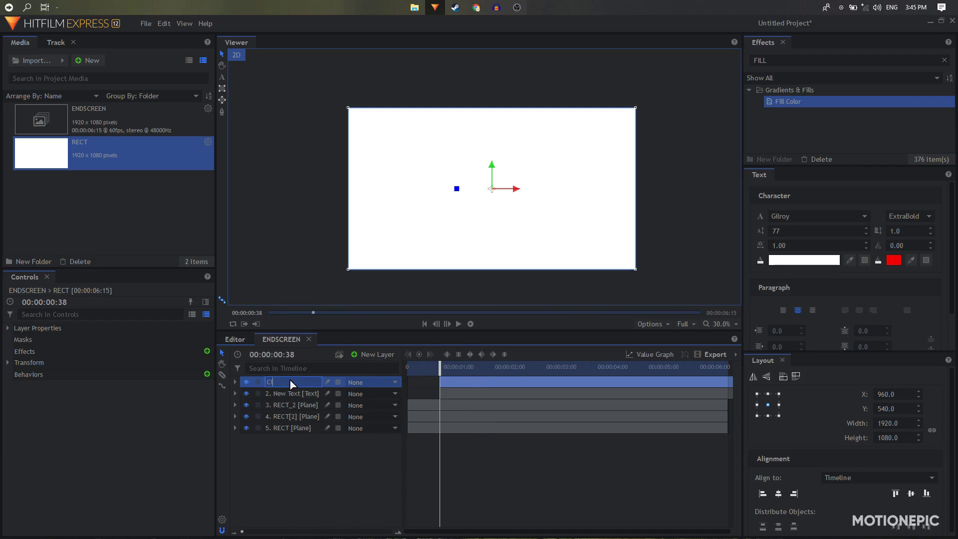
text(LE)
key(Return)
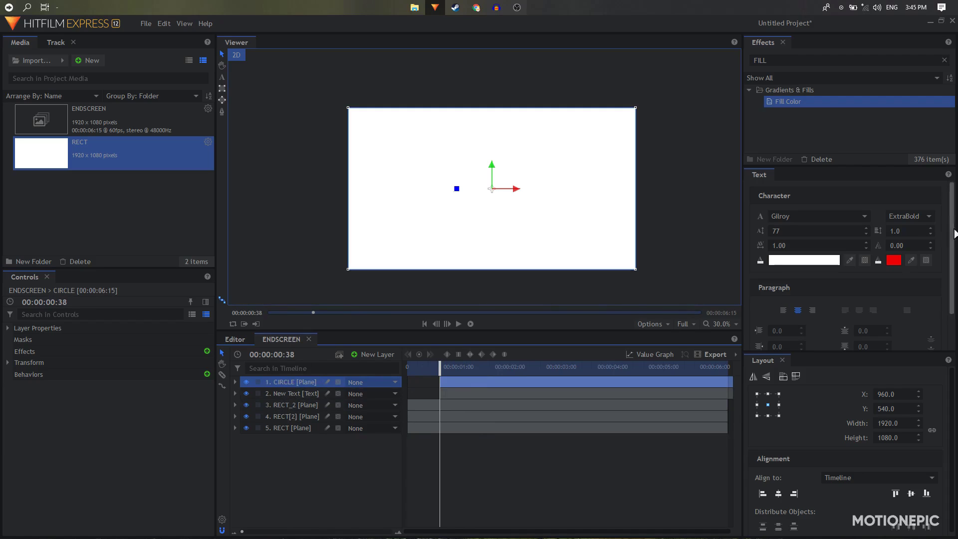
Find the Polar Warp effect and apply it to the CIRCLE layer
drag(777, 61, 664, 68)
text(POLA)
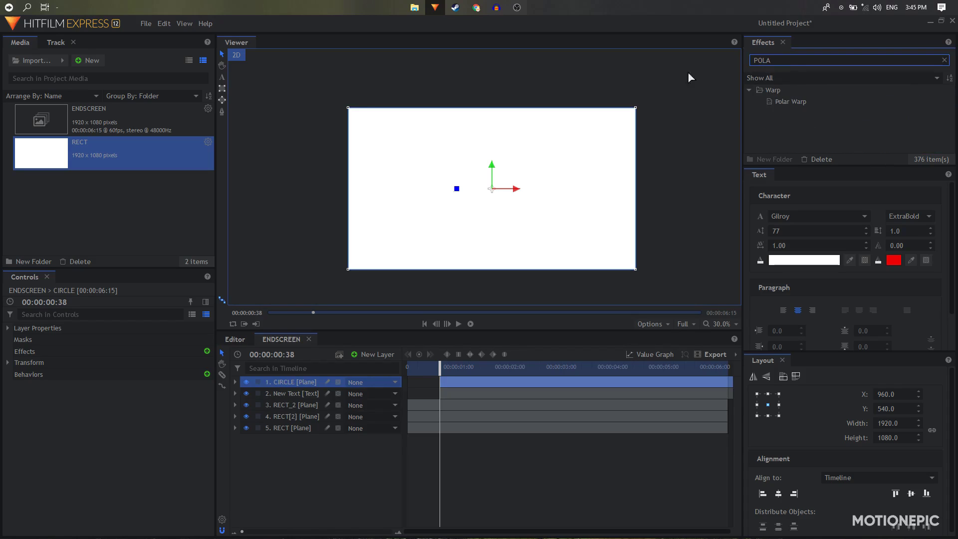
drag(790, 102, 569, 287)
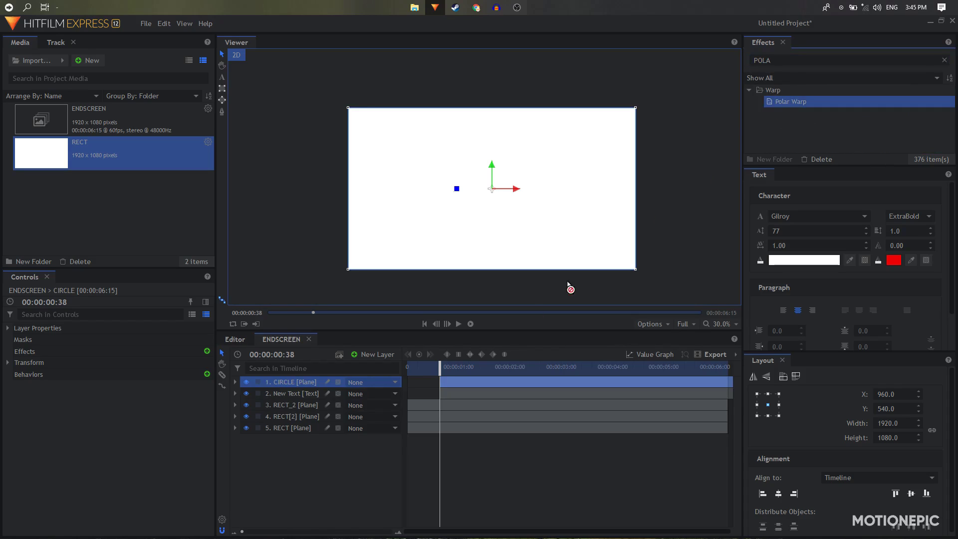
drag(287, 388, 285, 385)
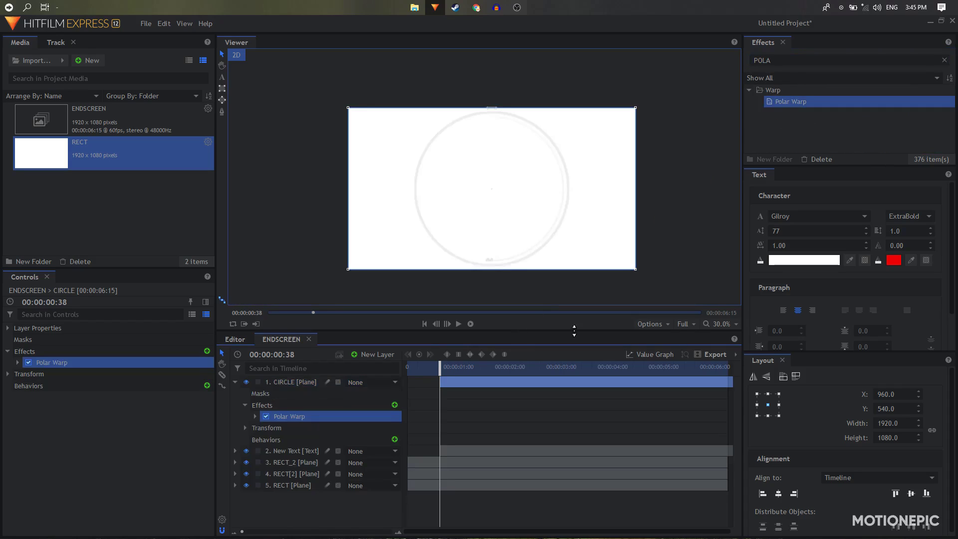
Shape the Polar Warp into a thin ring with start radius 198, end radius 200 and center position X -664
click(255, 417)
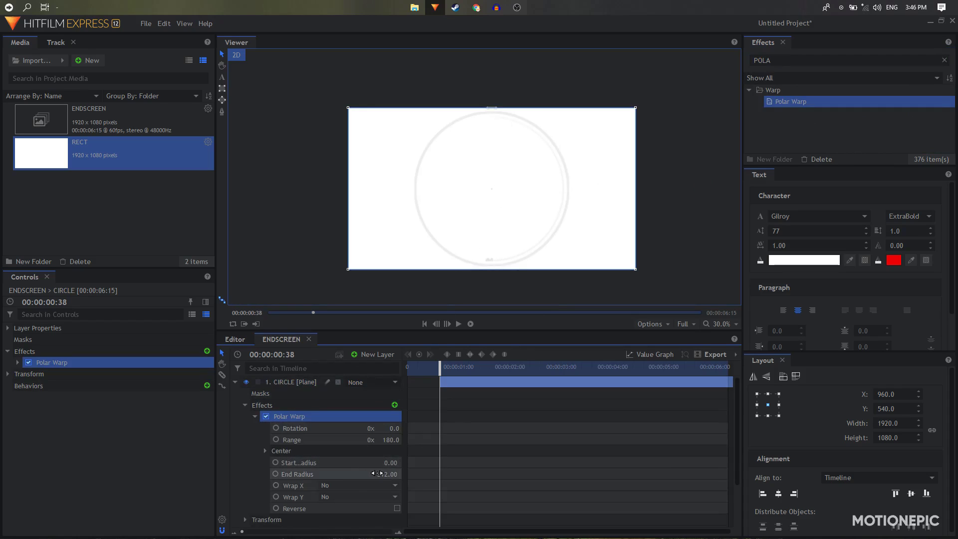
drag(385, 474, 304, 474)
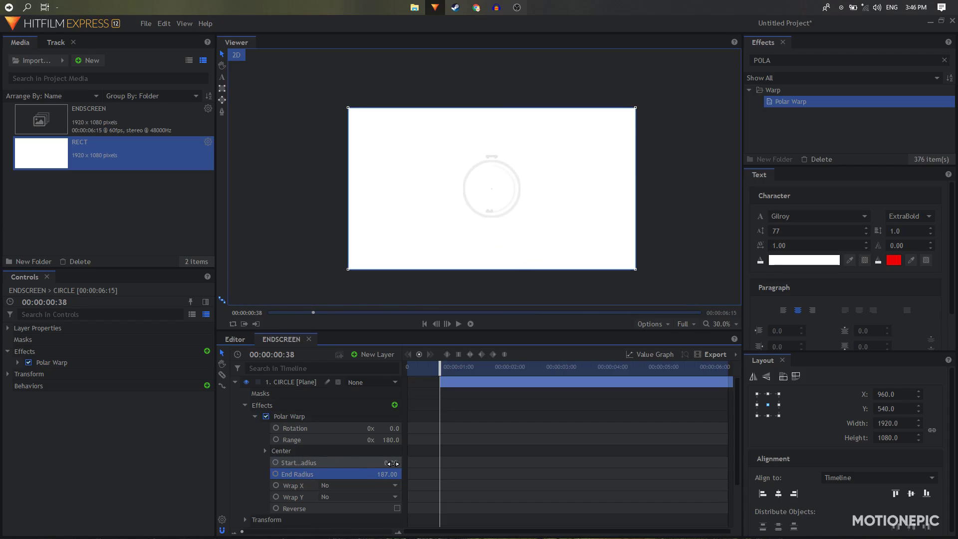
click(265, 451)
drag(455, 371, 483, 370)
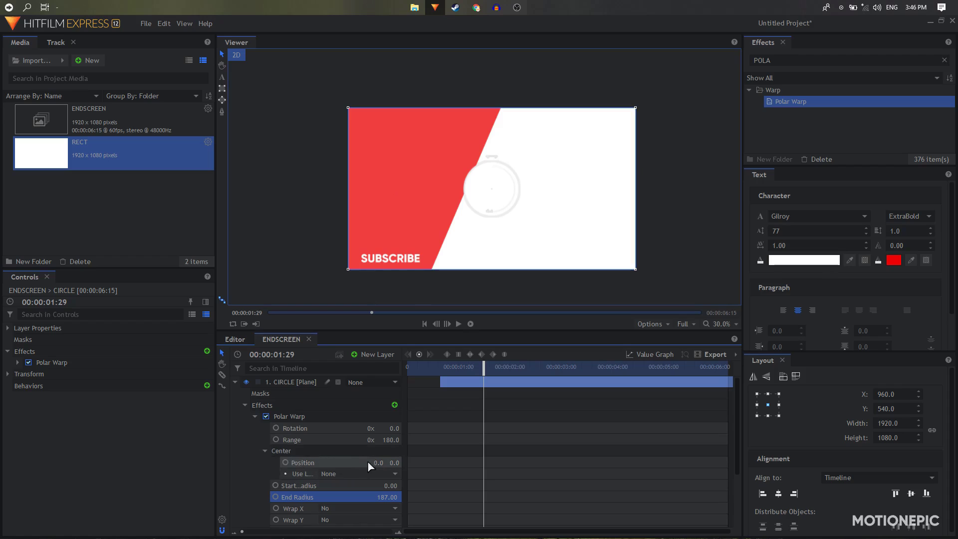
drag(368, 463, 288, 463)
drag(389, 497, 487, 486)
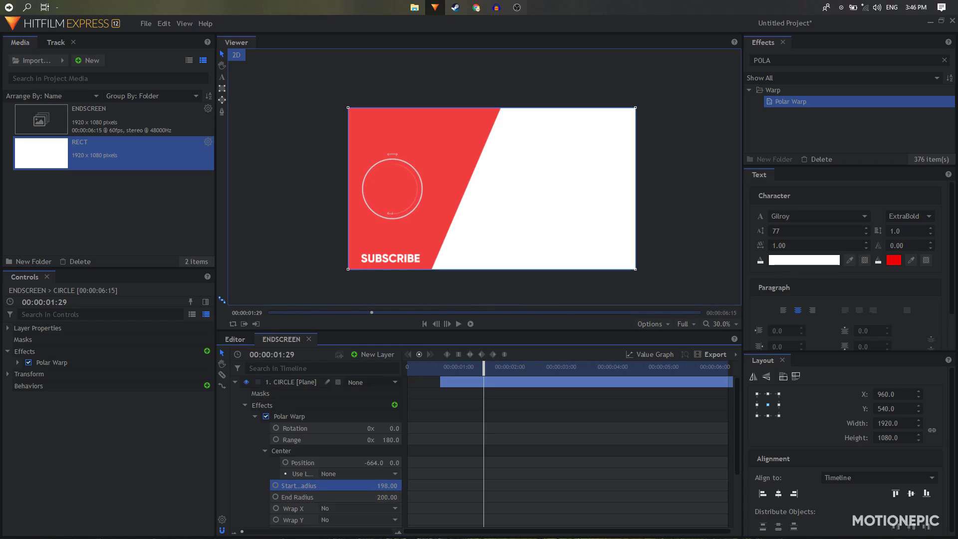
scroll(394, 150, up, 2)
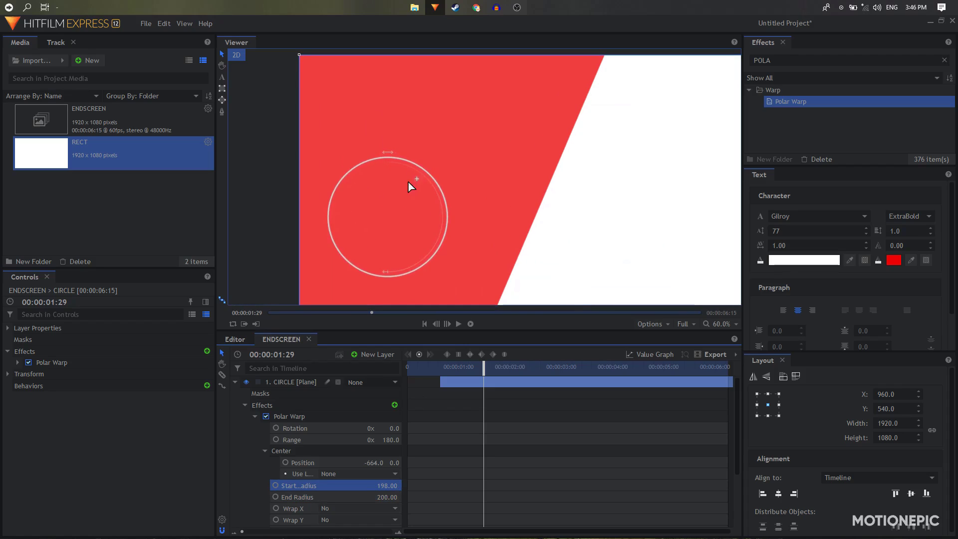
scroll(414, 209, down, 2)
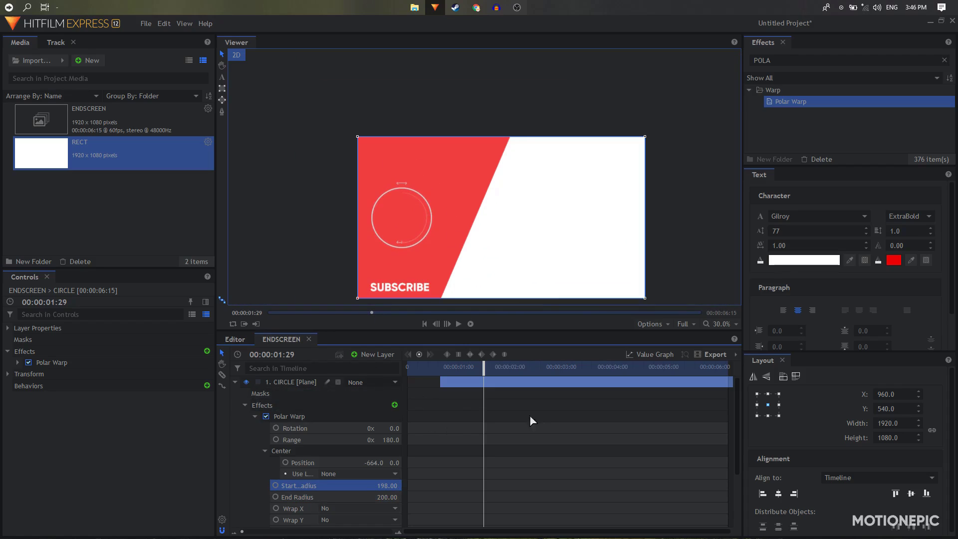
At 00:00:01:20, enable keyframes for the Polar Warp's rotation and range and set both to 0
drag(451, 376, 476, 378)
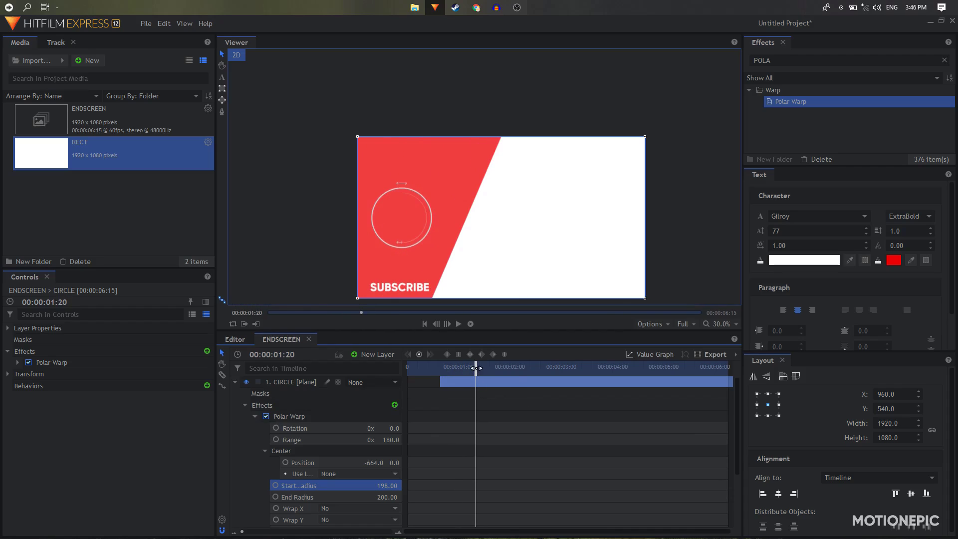
click(276, 428)
click(276, 440)
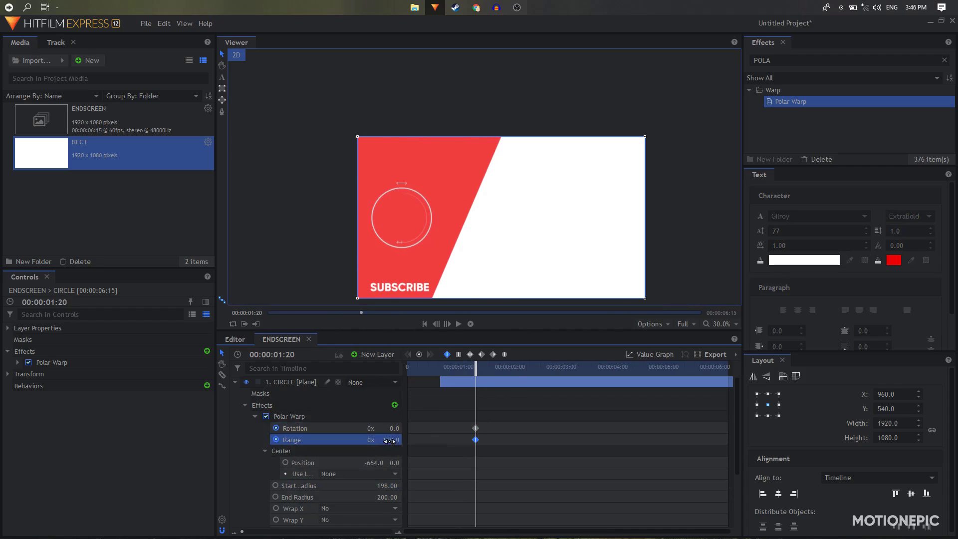
click(389, 429)
text(0)
key(Return)
click(392, 440)
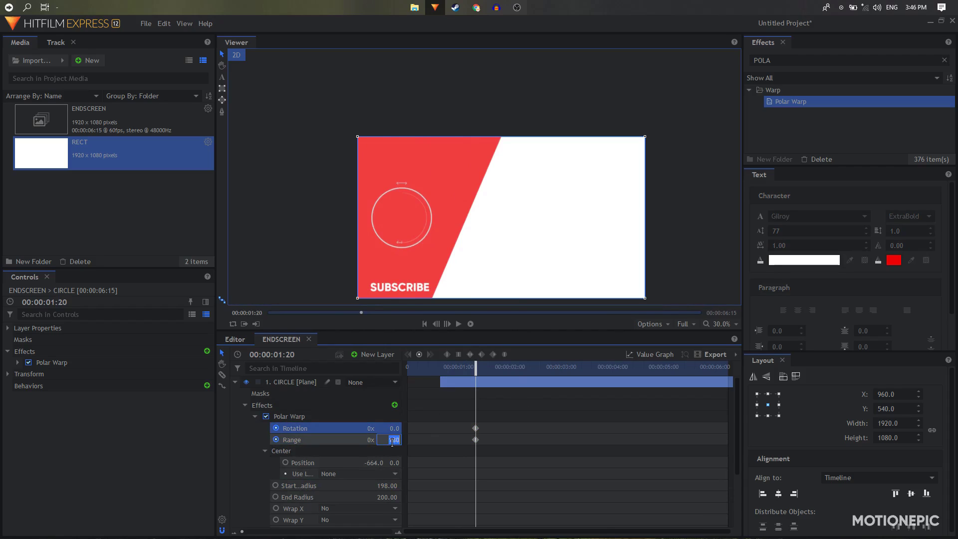
text(0)
key(Return)
At 00:00:01:50, set the Polar Warp's rotation and range to 180
key(shift+period)
key(shift+period)
key(shift+period)
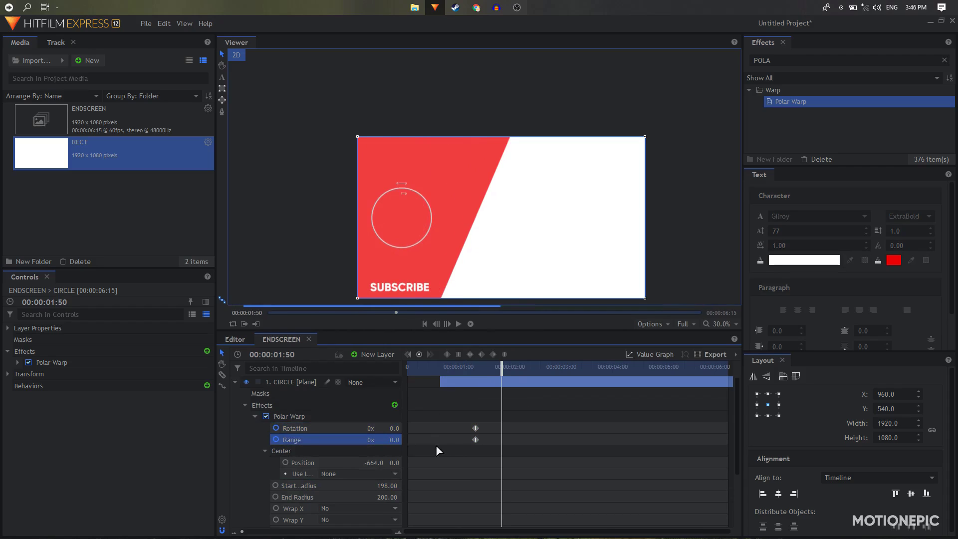
text(180)
click(396, 440)
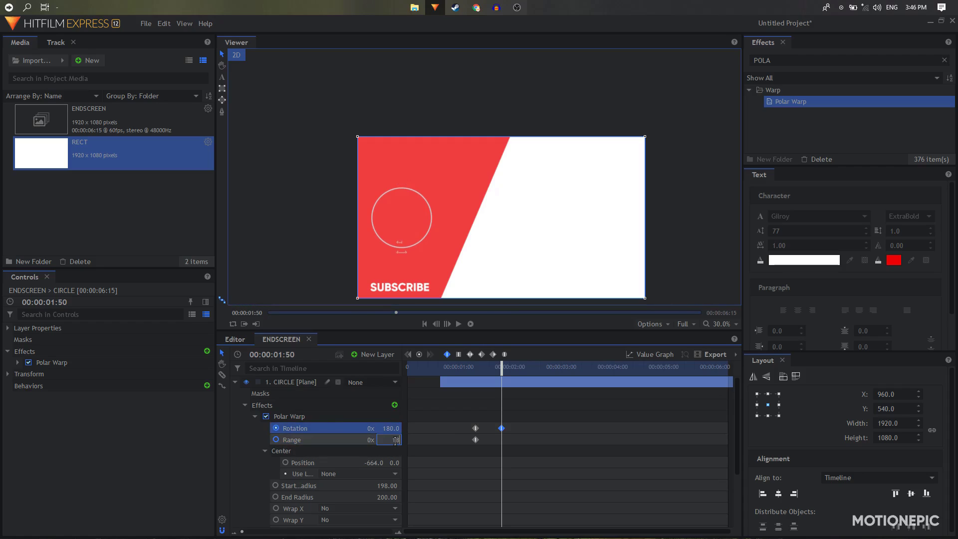
key(Return)
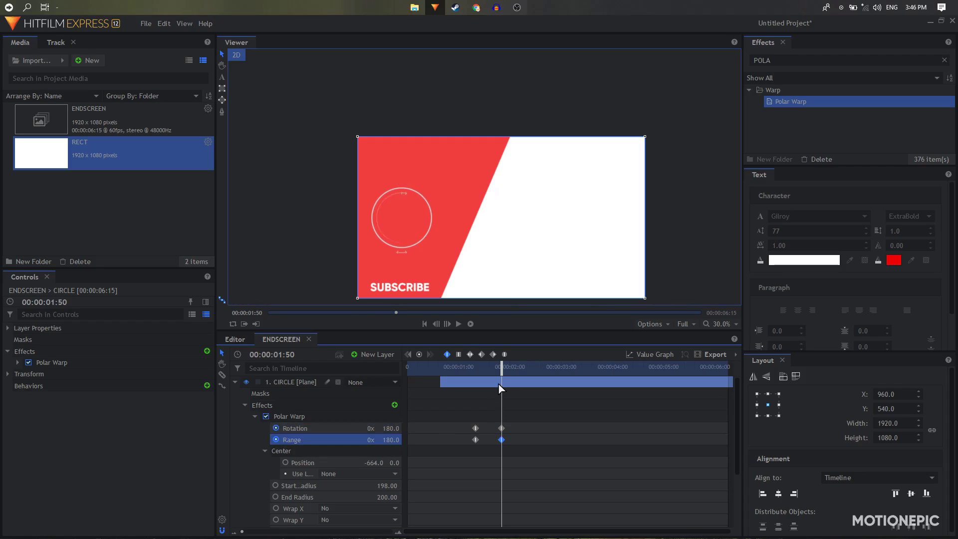
Copy the rotation and range keyframes from 00:00:01:50 and paste them at 00:00:02:10
key(shift+period)
key(shift+period)
drag(513, 422, 498, 444)
key(ctrl+c)
key(ctrl+v)
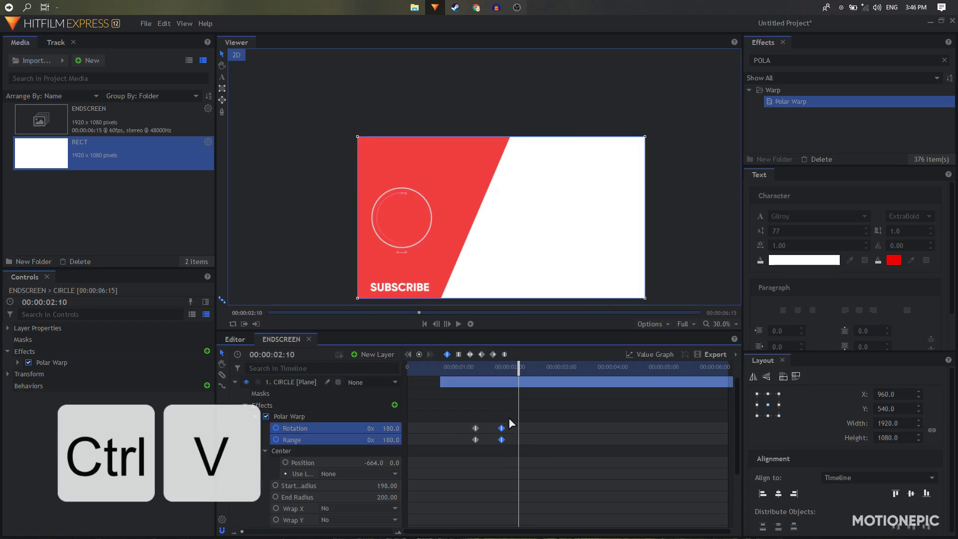
At 00:00:02:50, set the Polar Warp's rotation and range to 0
key(shift+period)
key(shift+period)
key(shift+period)
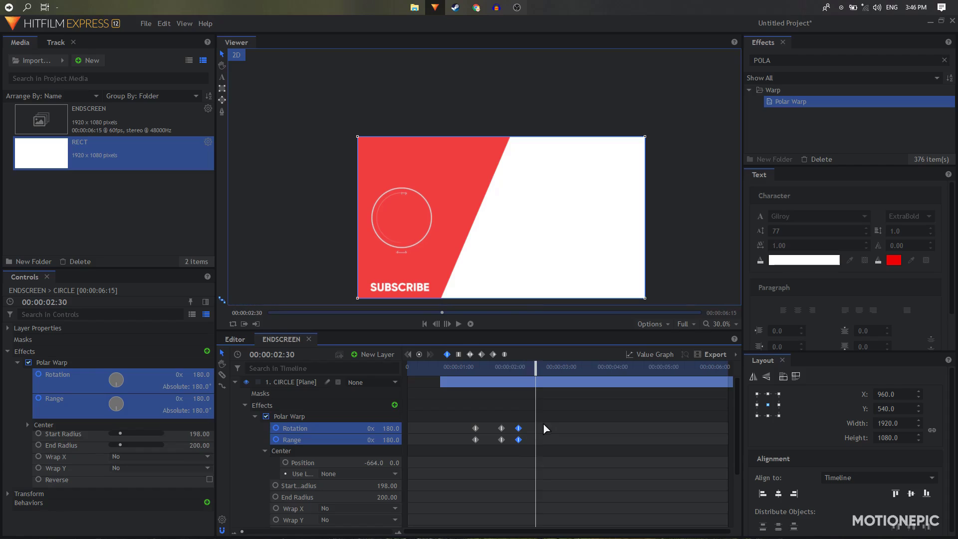
click(517, 430)
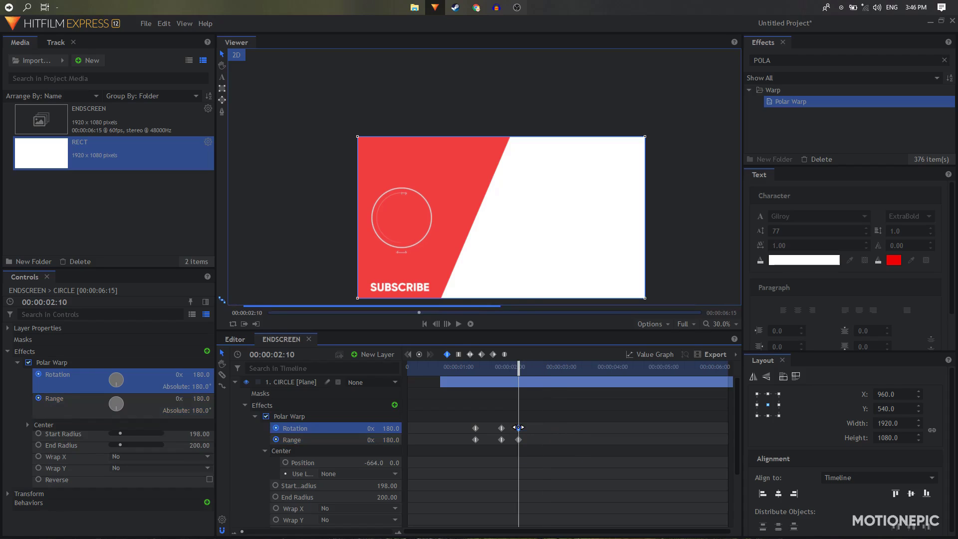
key(Right)
key(Right)
key(Right)
key(Right)
key(Right)
key(Right)
key(Right)
key(Right)
key(Right)
key(Right)
key(Right)
key(Right)
key(Right)
key(Right)
key(Right)
key(Right)
key(Right)
key(Right)
key(Right)
key(Right)
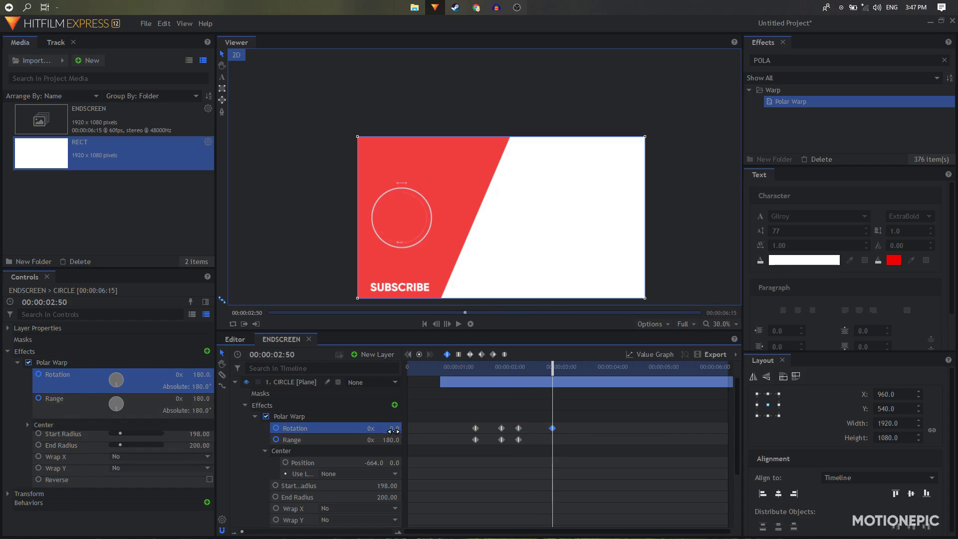
drag(394, 440, 397, 439)
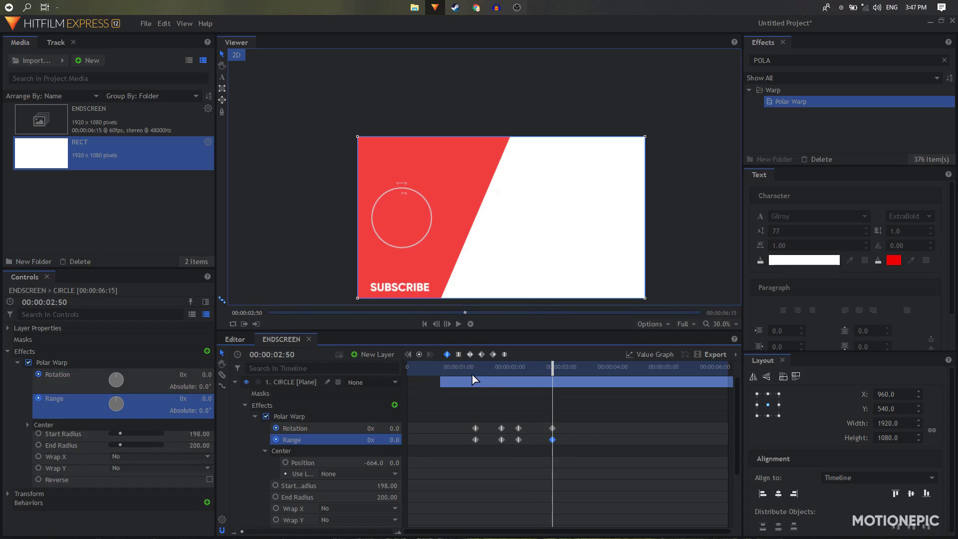
Extend the ring animation by copying the rotation and range keyframes between 00:00:02:49 and 00:00:03:59 and pasting them at 00:00:04:59
drag(472, 374, 569, 399)
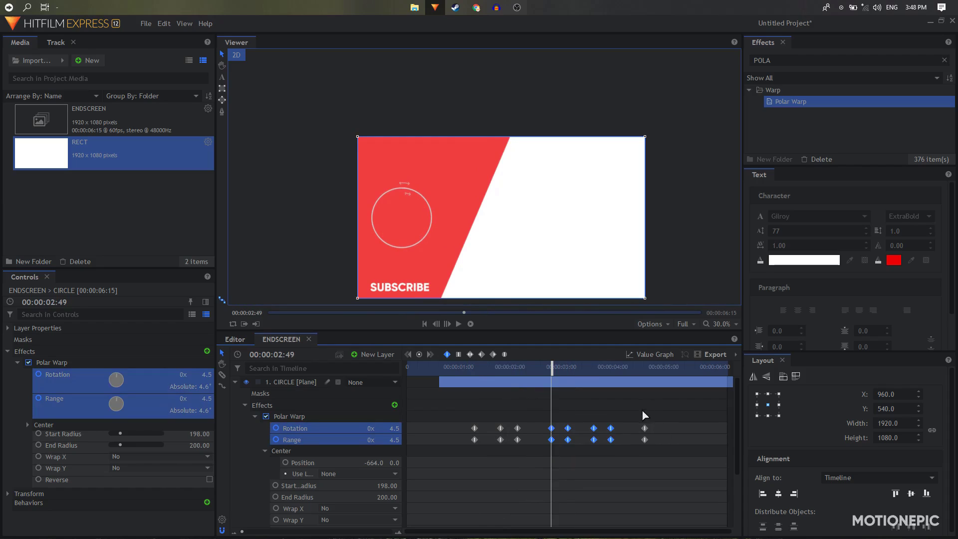
click(645, 428)
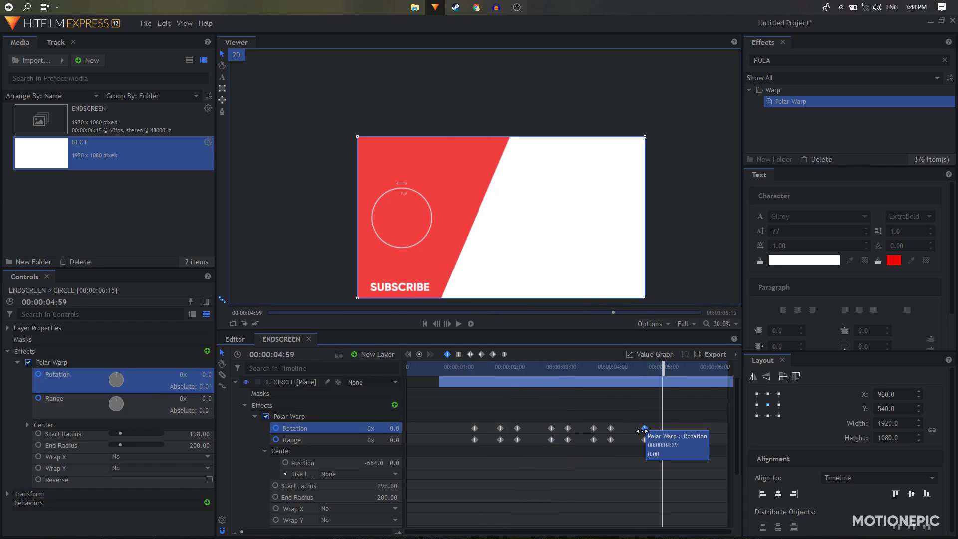
key(ctrl+v)
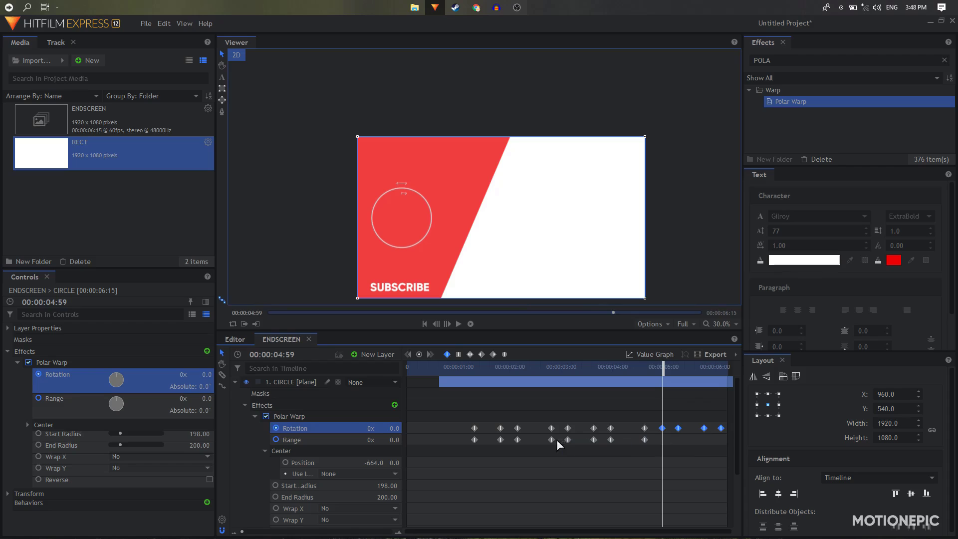
drag(543, 437, 616, 456)
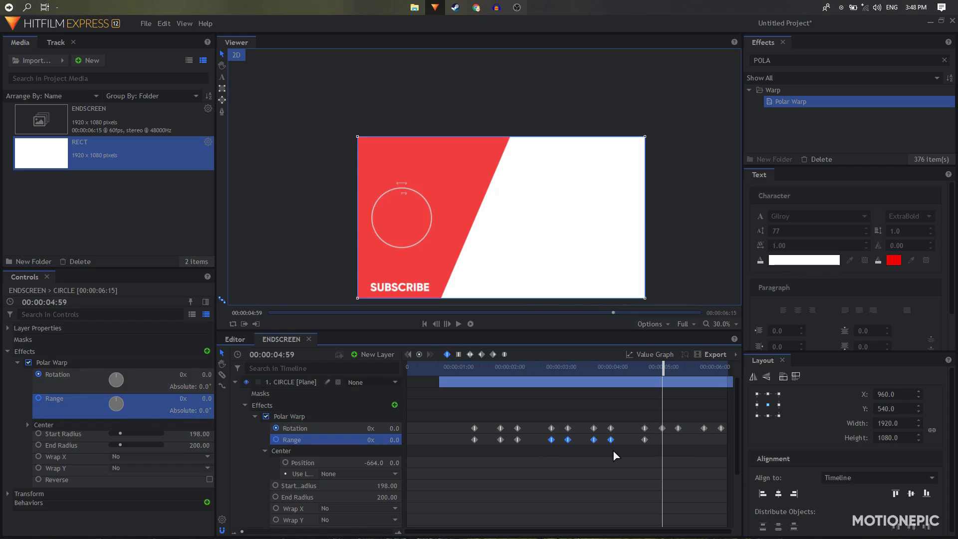
key(ctrl+c)
key(ctrl+v)
drag(657, 415, 719, 463)
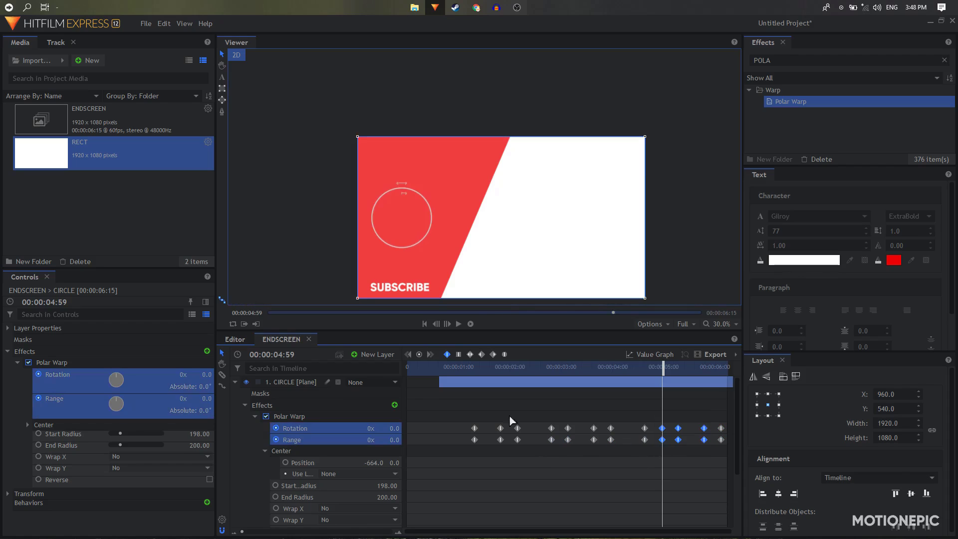
Play back the repeating ring animation and collapse the CIRCLE layer's properties
drag(425, 398, 748, 480)
drag(663, 368, 594, 362)
click(691, 414)
key(space)
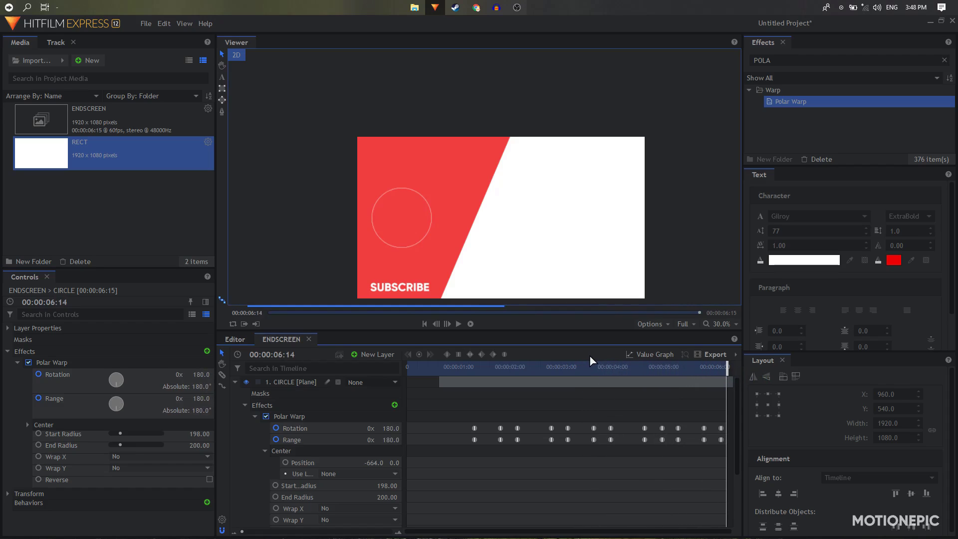
click(235, 383)
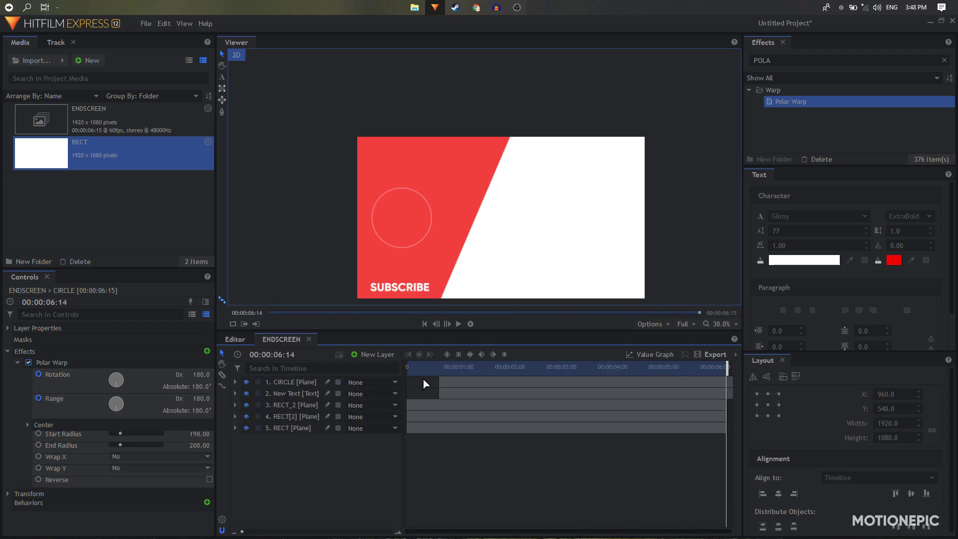
key(Home)
key(space)
Find the Drop Shadow effect and apply it to the RECT_2 plane
click(788, 61)
text(DROP)
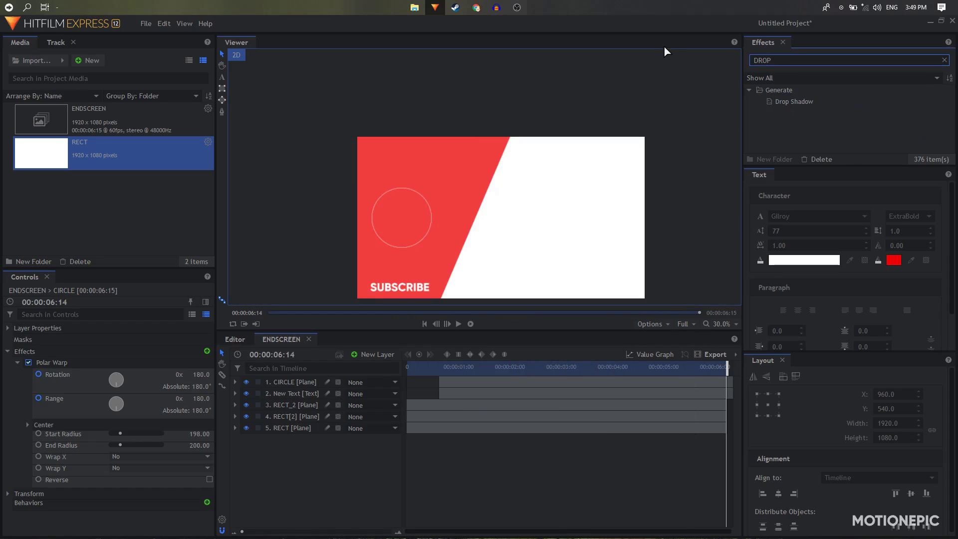
click(771, 103)
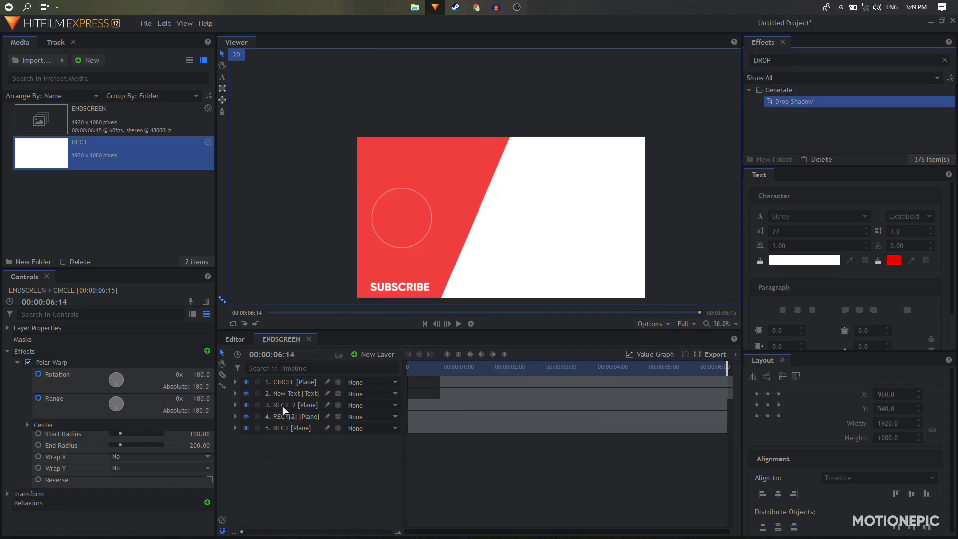
drag(283, 409, 283, 406)
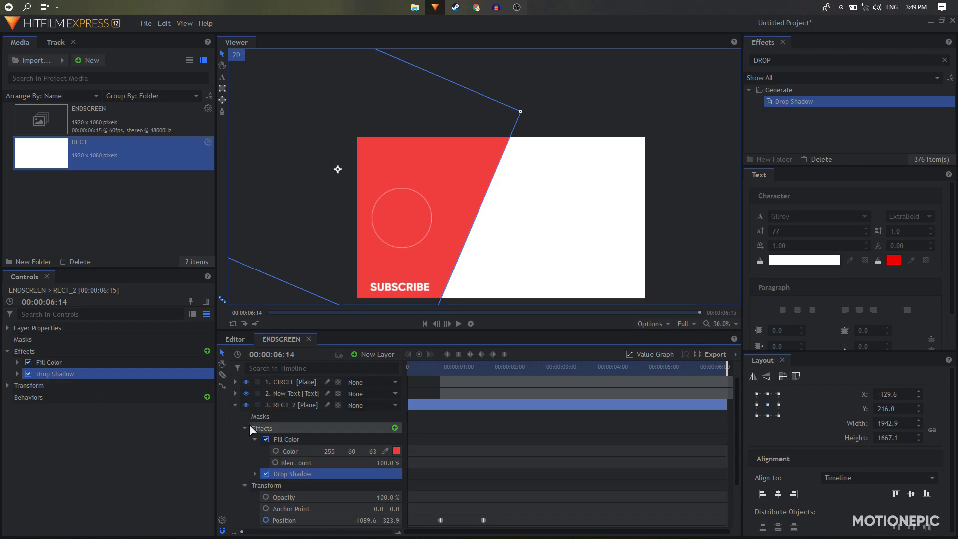
Set the RECT_2 drop shadow's angle to 90 and its penumbra to 60 px
click(17, 374)
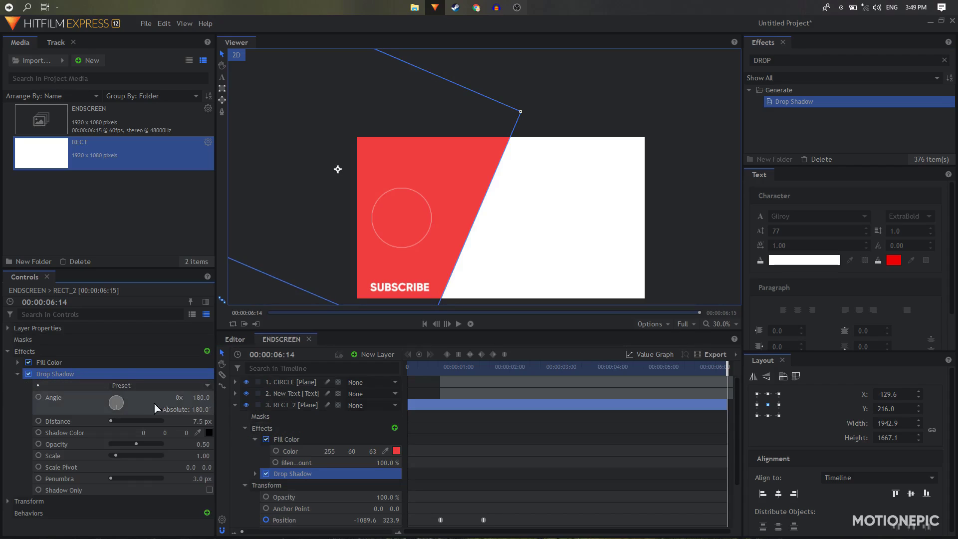
click(200, 398)
text(90)
key(Return)
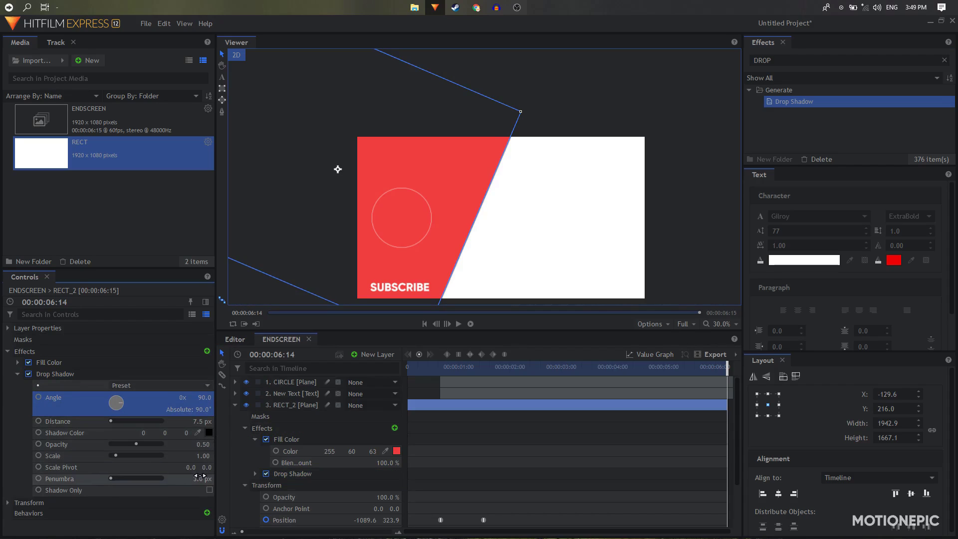
drag(201, 478, 209, 478)
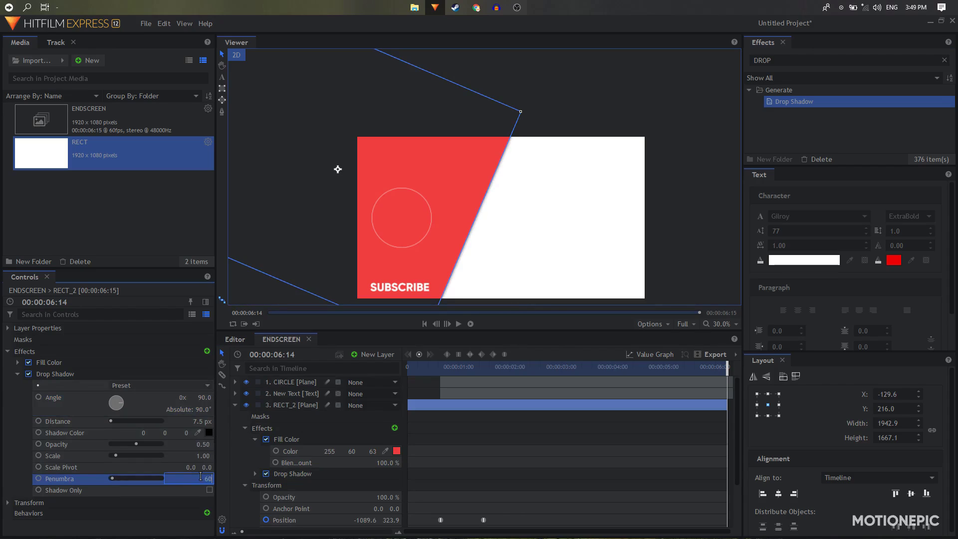
key(Return)
click(17, 375)
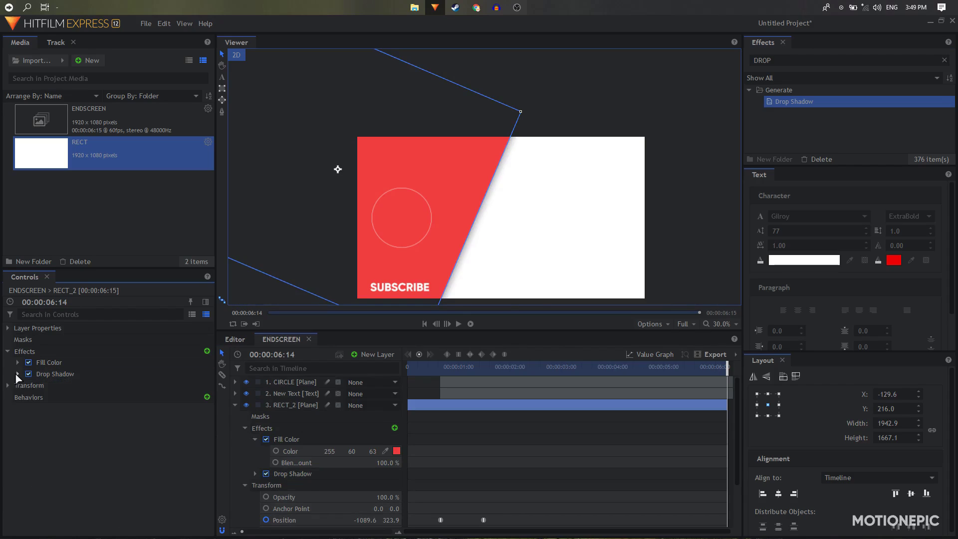
click(71, 458)
Play back the red plane's entrance from about 00:00:00:38 to check its shadow, and collapse the RECT_2 layer
click(441, 368)
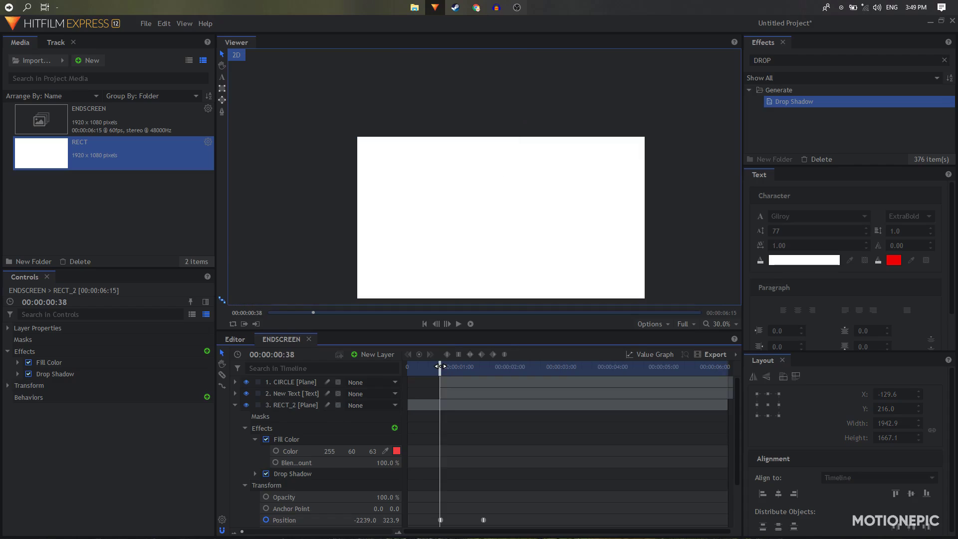
key(space)
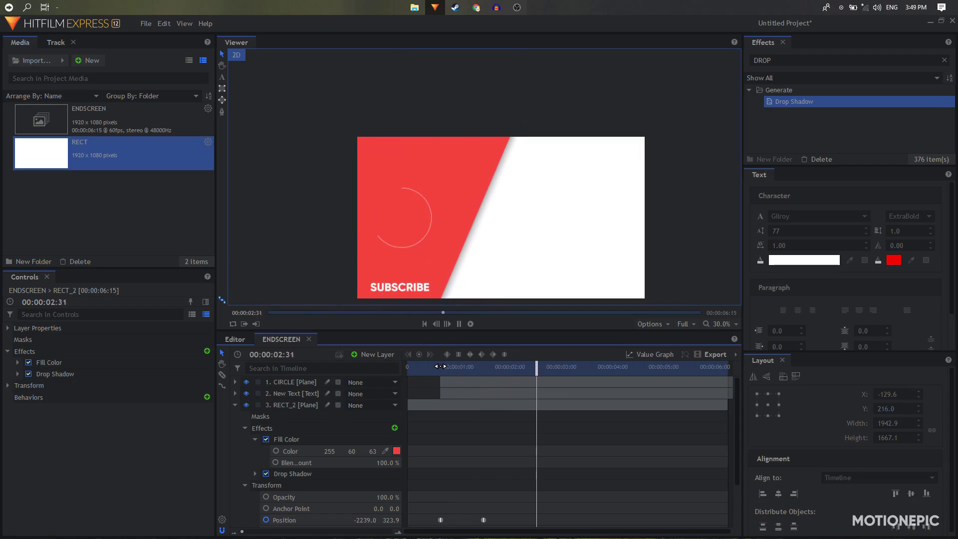
key(space)
click(438, 370)
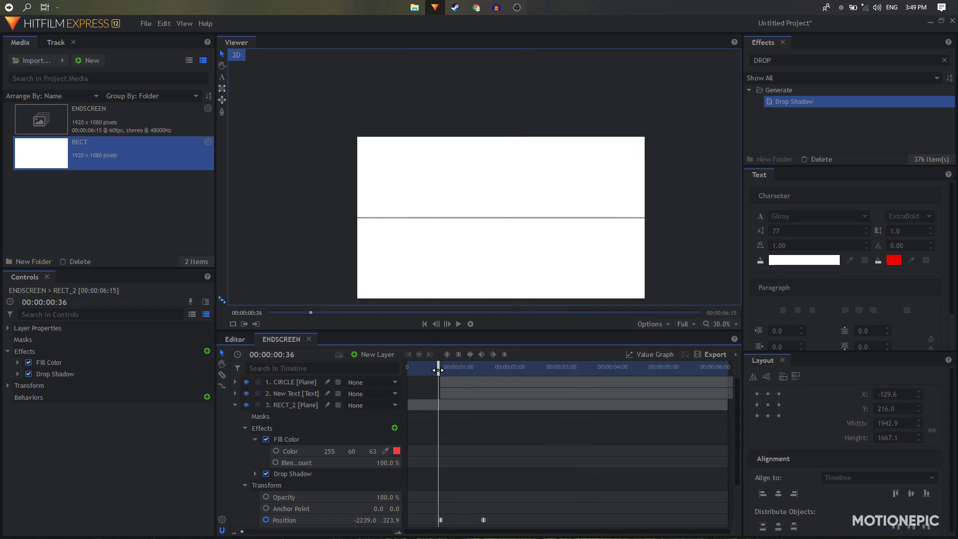
key(space)
key(space)
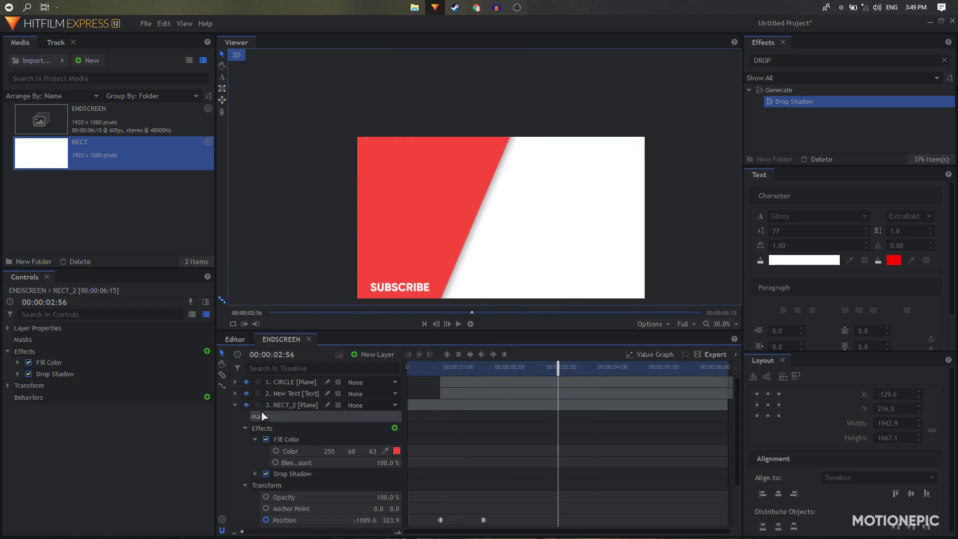
click(235, 405)
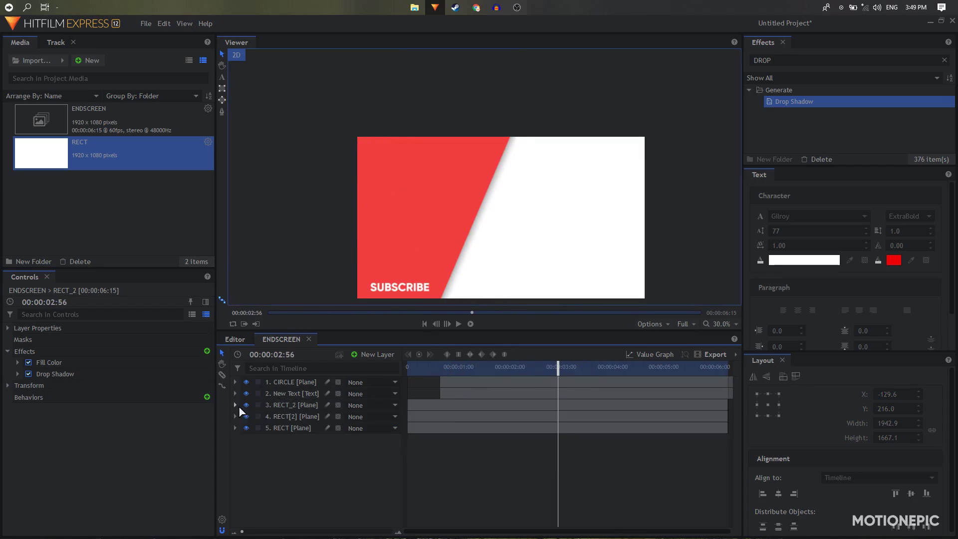
Find the Color Gradient effect and apply it to the RECT_2 plane
drag(788, 61, 666, 61)
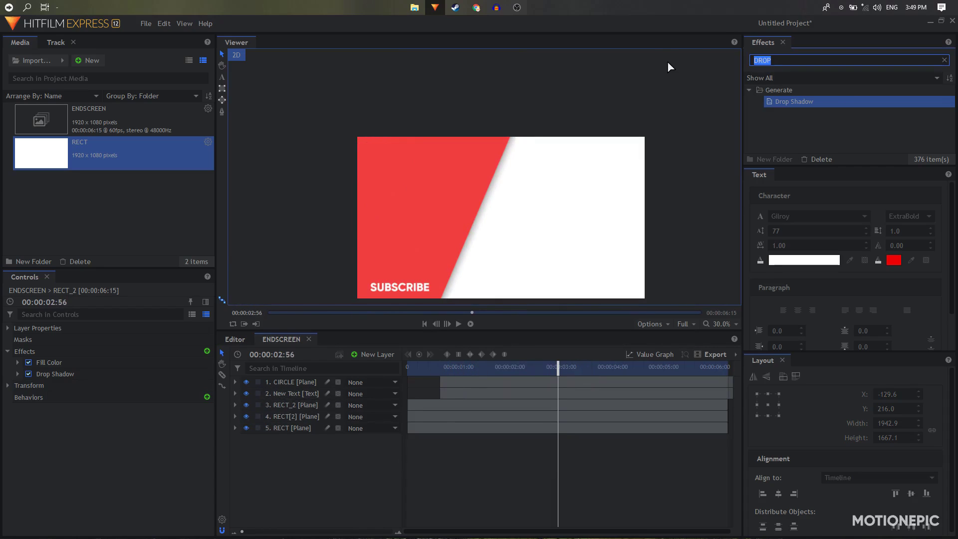
text(GRADI)
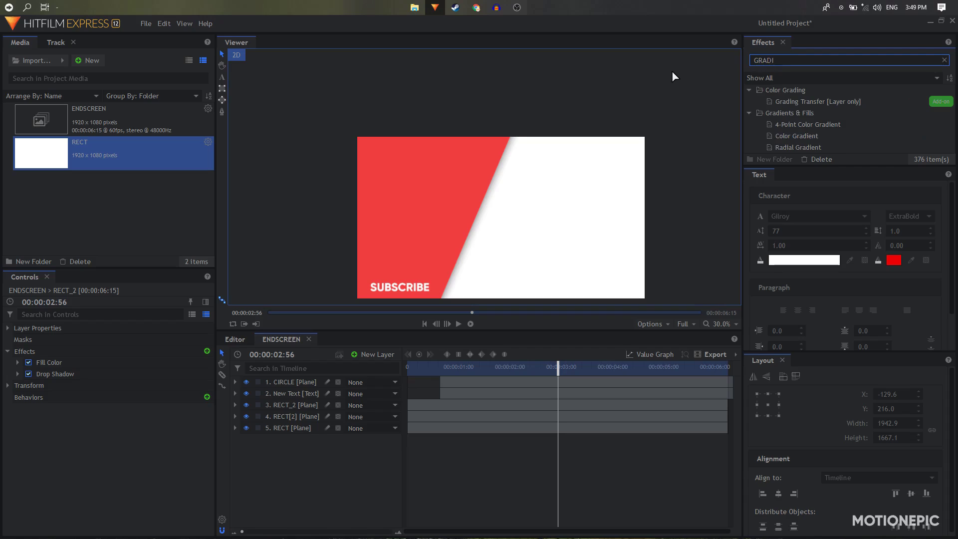
drag(812, 139, 633, 292)
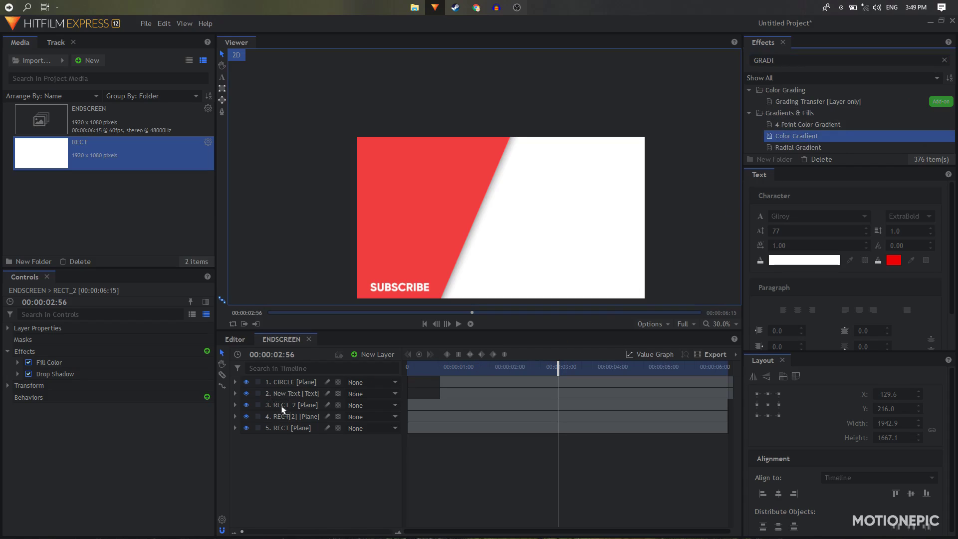
drag(282, 409, 282, 407)
Disable the Color Gradient and sample the plane's red (255, 60, 63) as both its start and end color
click(17, 386)
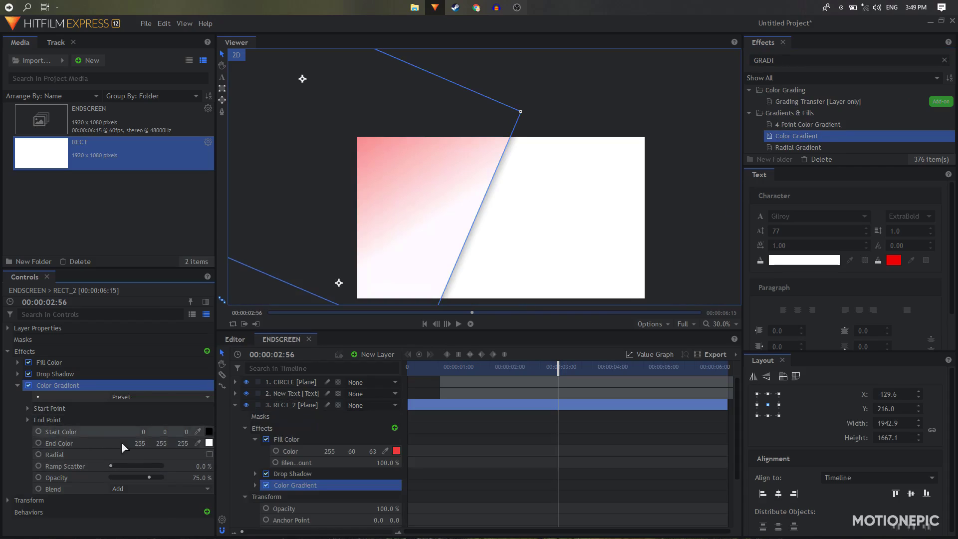
click(29, 386)
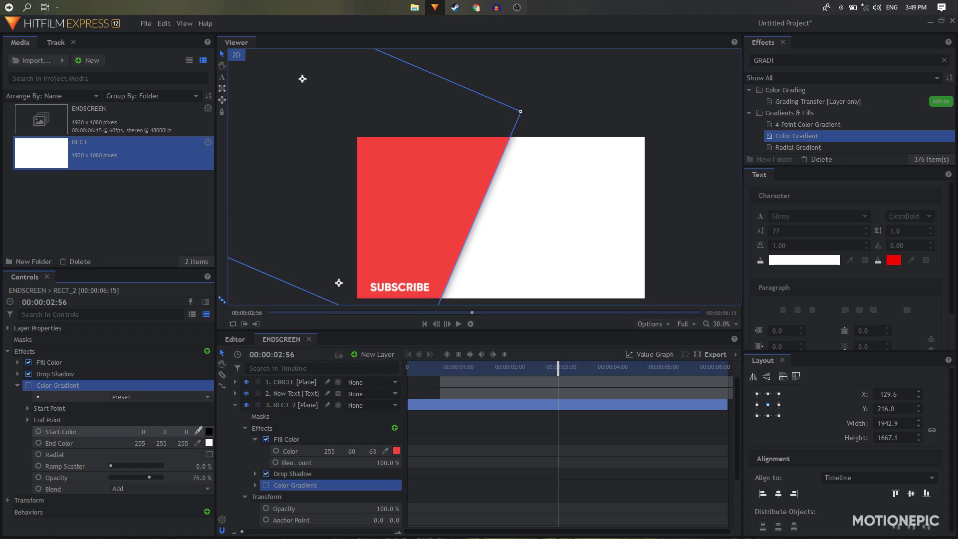
click(198, 431)
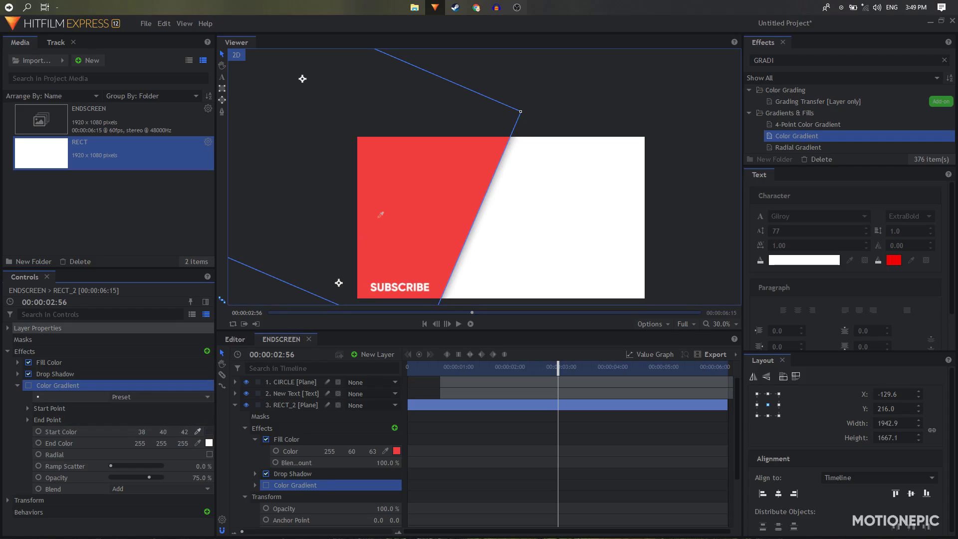
click(389, 154)
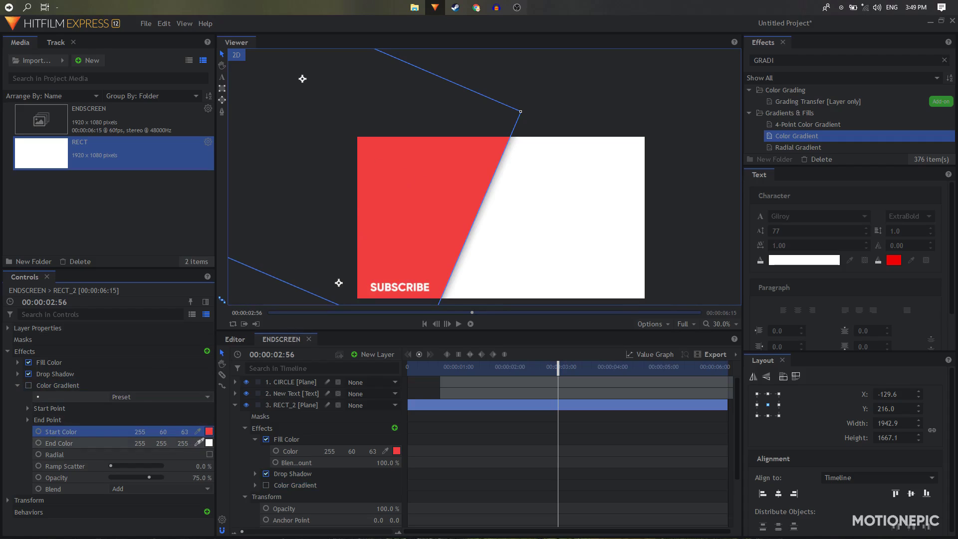
click(199, 442)
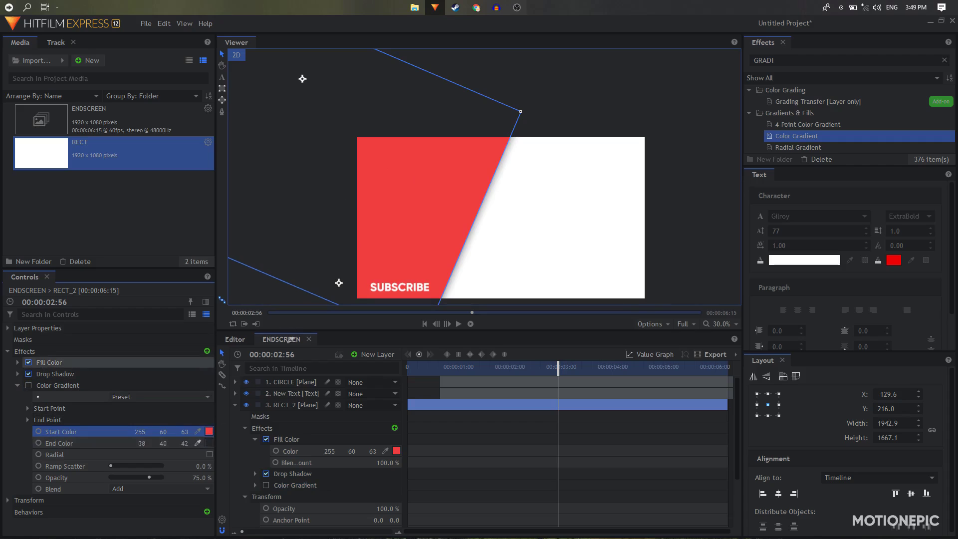
click(395, 248)
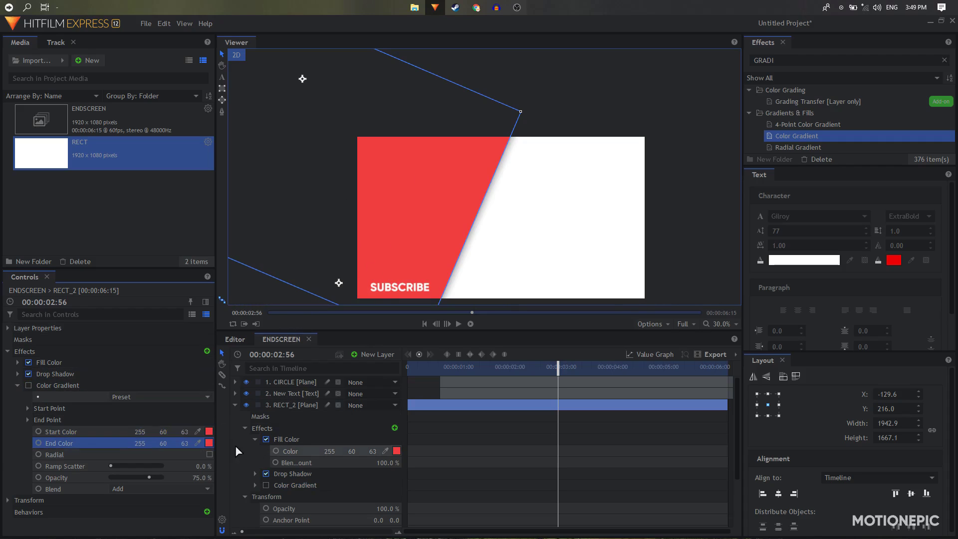
Change the Color Gradient's end color to a pinkish red (255, 43, 71)
click(208, 443)
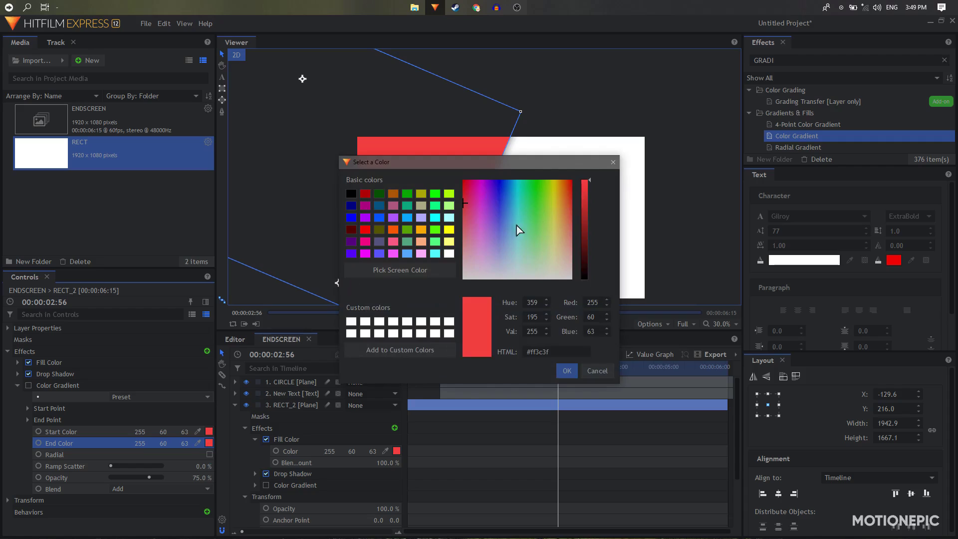
click(464, 204)
drag(462, 202, 459, 199)
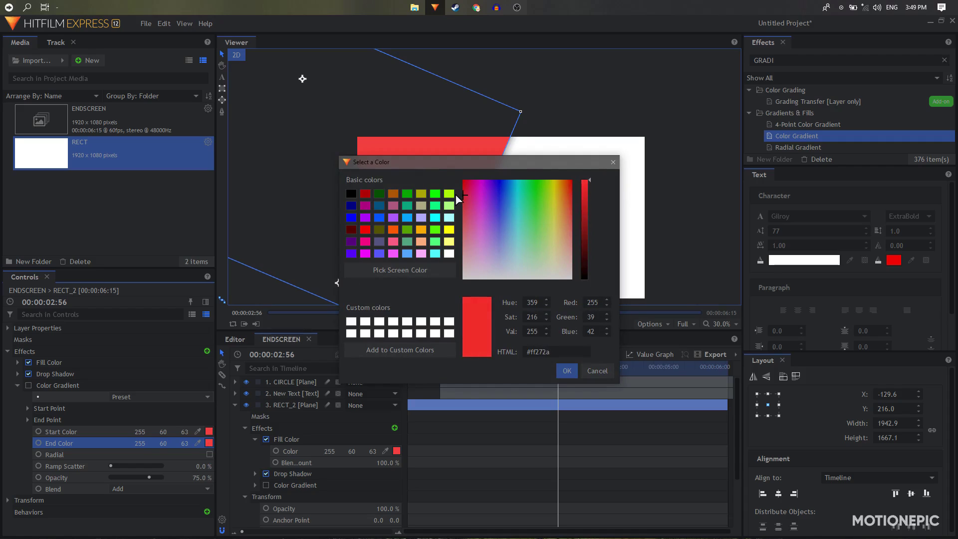
drag(460, 198, 467, 200)
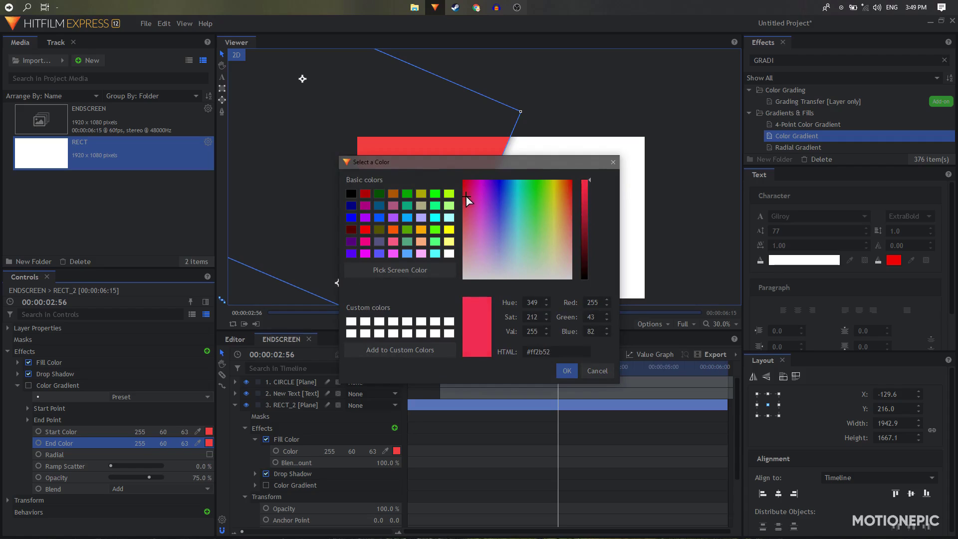
click(575, 376)
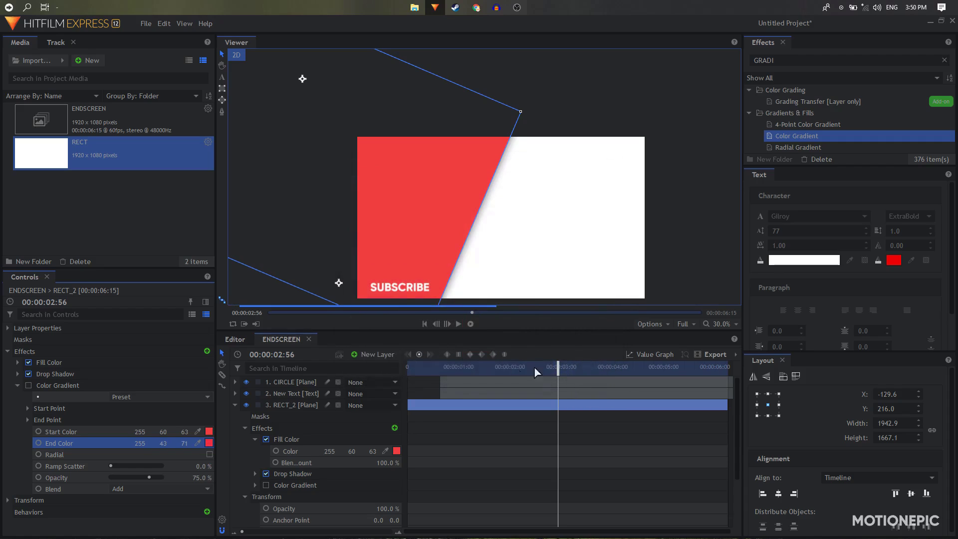
Enable the Color Gradient on RECT_2, with its blend mode set to Normal and its opacity to 100%
click(29, 386)
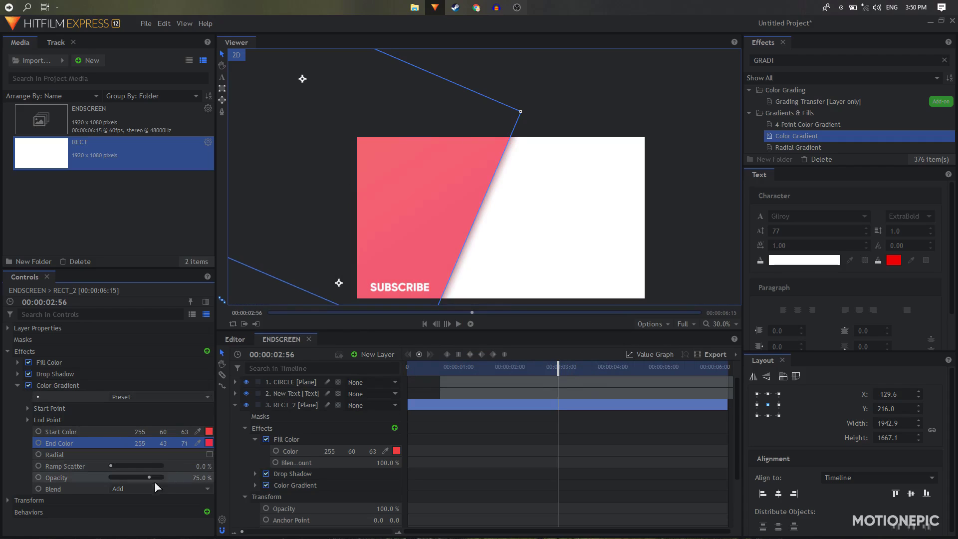
click(135, 490)
click(210, 294)
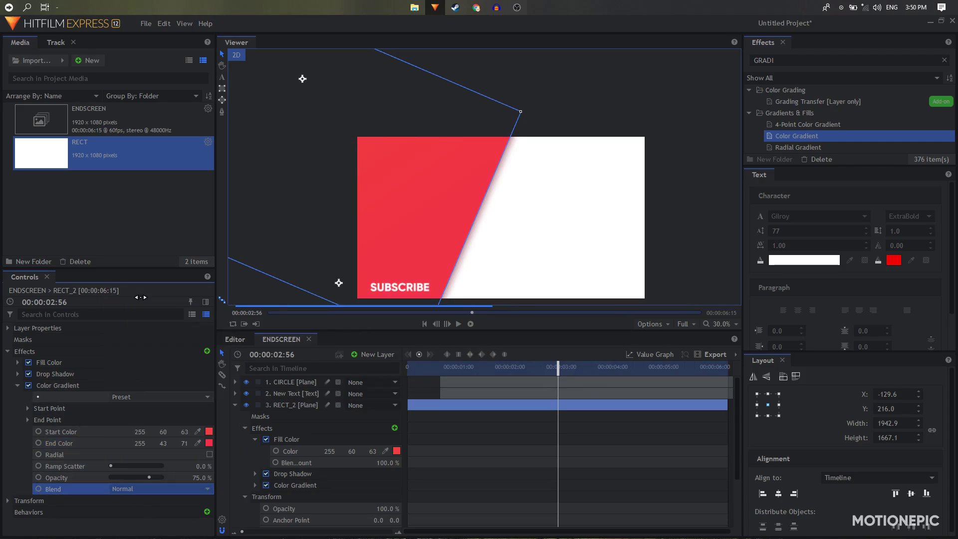
drag(148, 478, 164, 478)
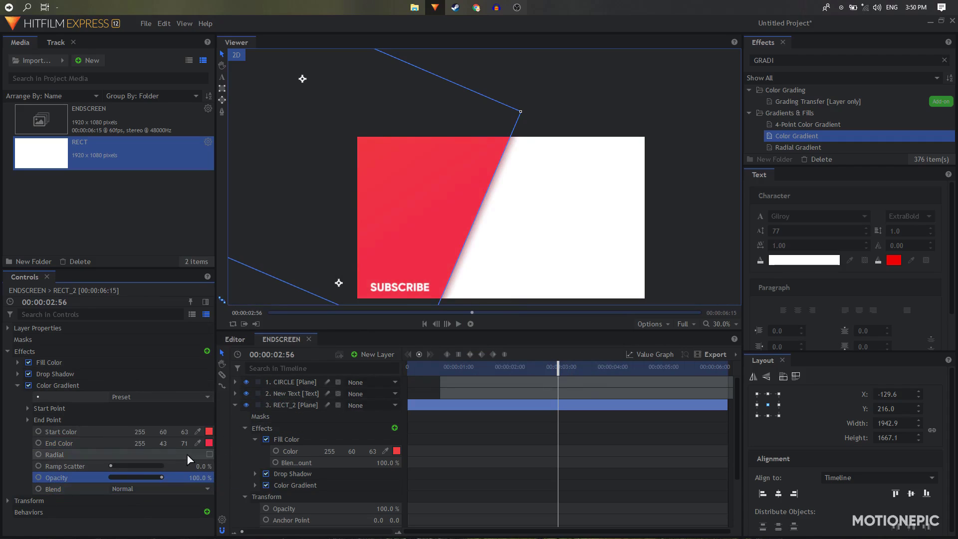
Reposition the gradient's start point near the frame's upper-left corner and its end point inside the red area above SUBSCRIBE
scroll(401, 215, down, 1)
drag(359, 260, 388, 265)
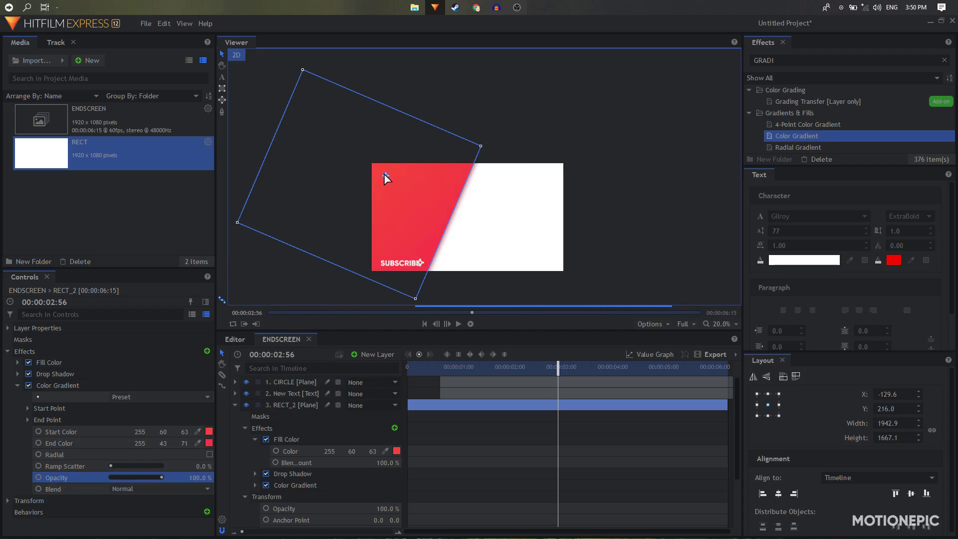
drag(379, 172, 370, 156)
scroll(423, 226, up, 2)
key(h)
drag(423, 227, 452, 212)
scroll(453, 169, down, 1)
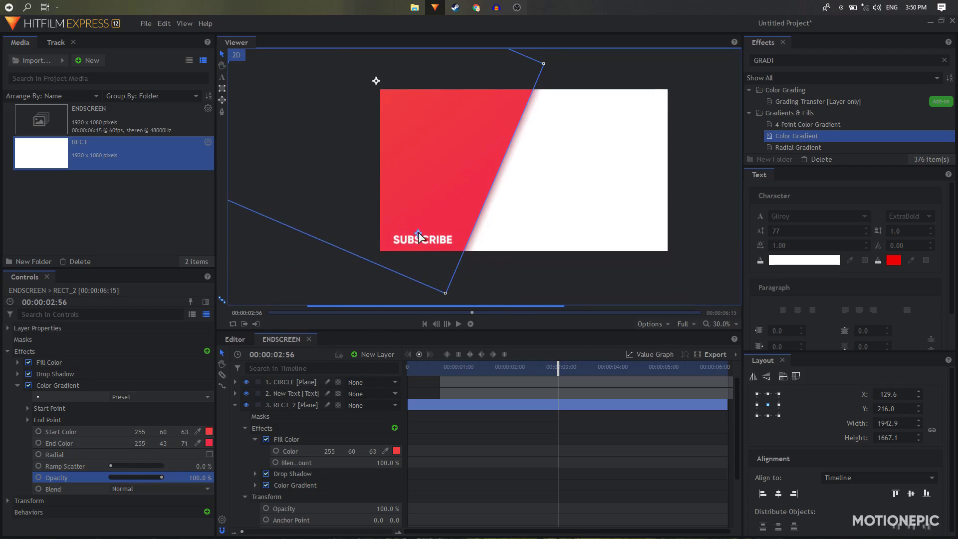
drag(442, 225, 440, 182)
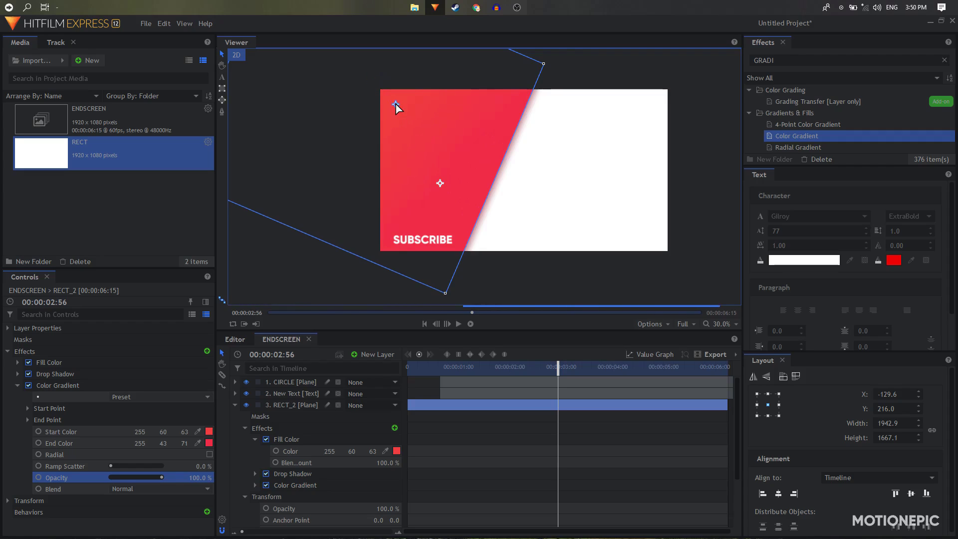
scroll(444, 186, down, 3)
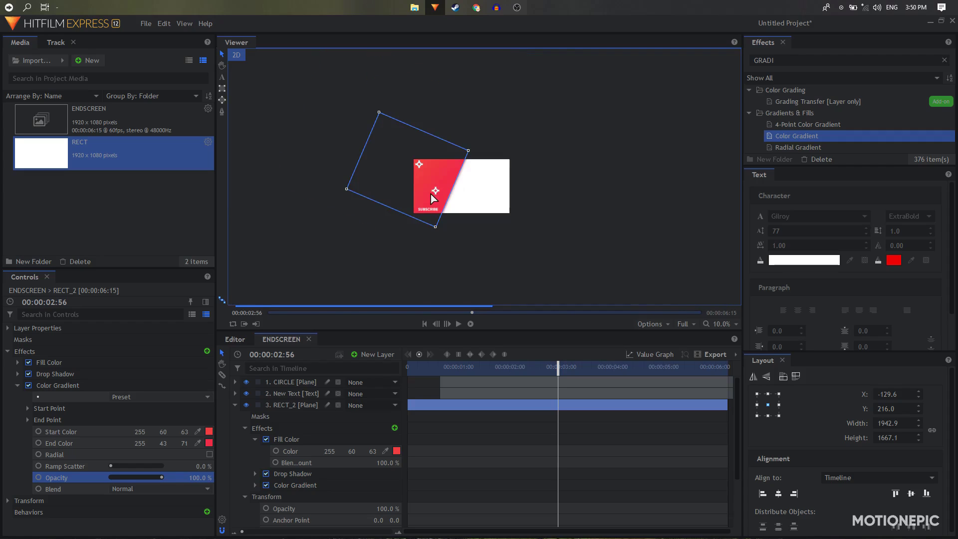
Collapse and deselect the RECT_2 layer, and play back the animation from the start of the timeline
click(236, 405)
click(262, 484)
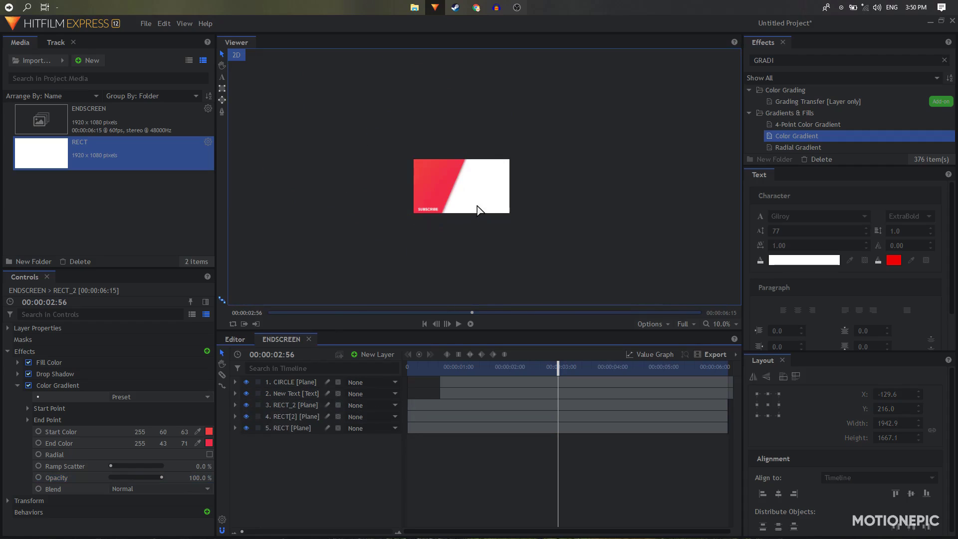
scroll(477, 208, up, 1)
drag(443, 204, 448, 228)
drag(434, 367, 405, 368)
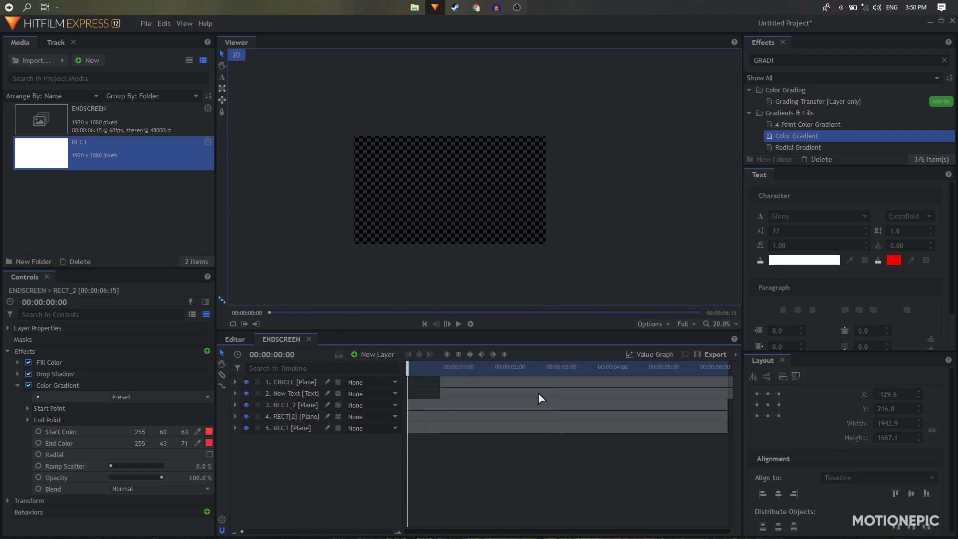
key(space)
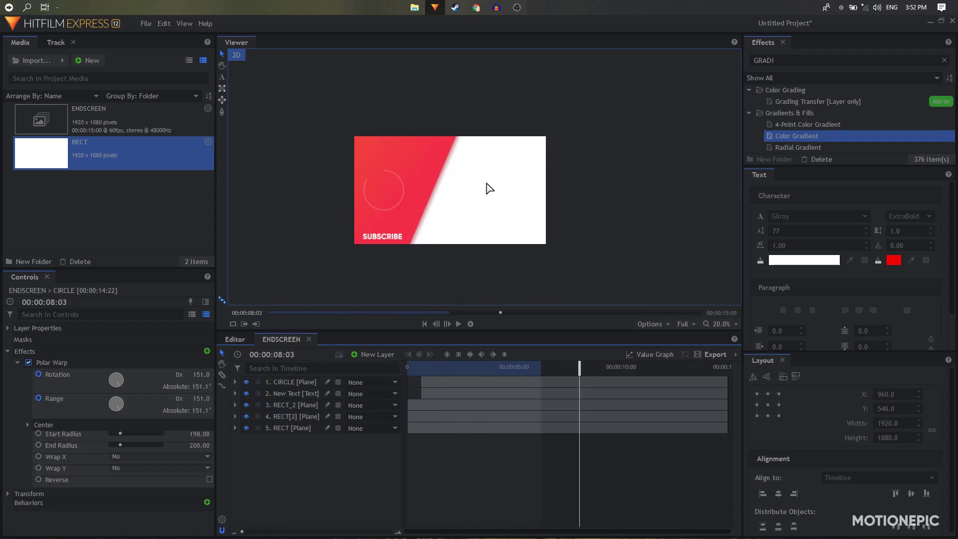
Add a new text layer reading RECOMENDED VIDEOS to the composite shot
scroll(486, 183, up, 1)
scroll(504, 165, down, 1)
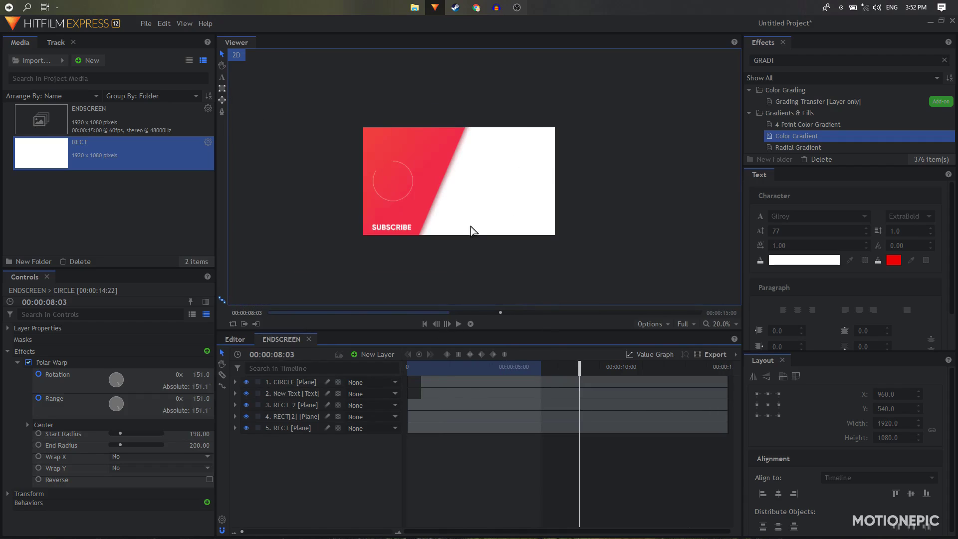
click(372, 355)
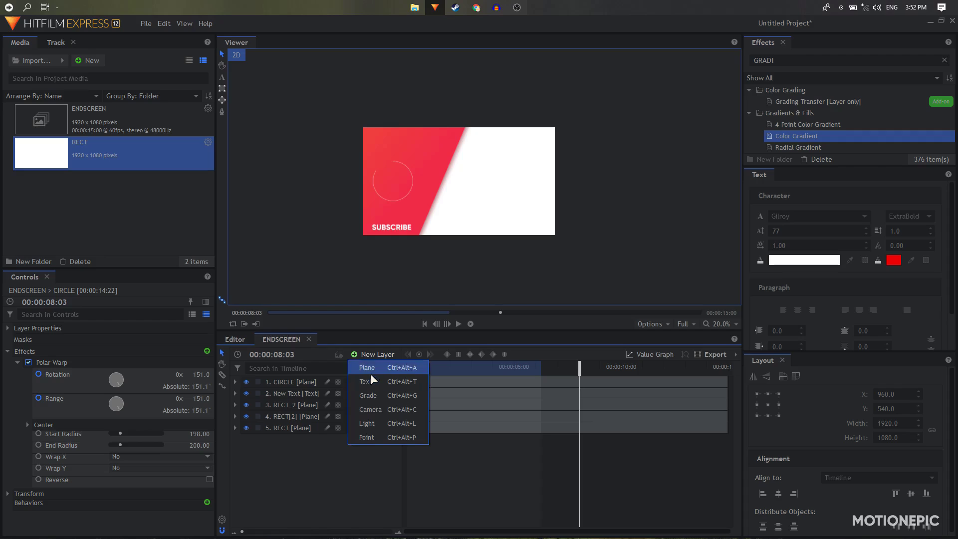
click(372, 387)
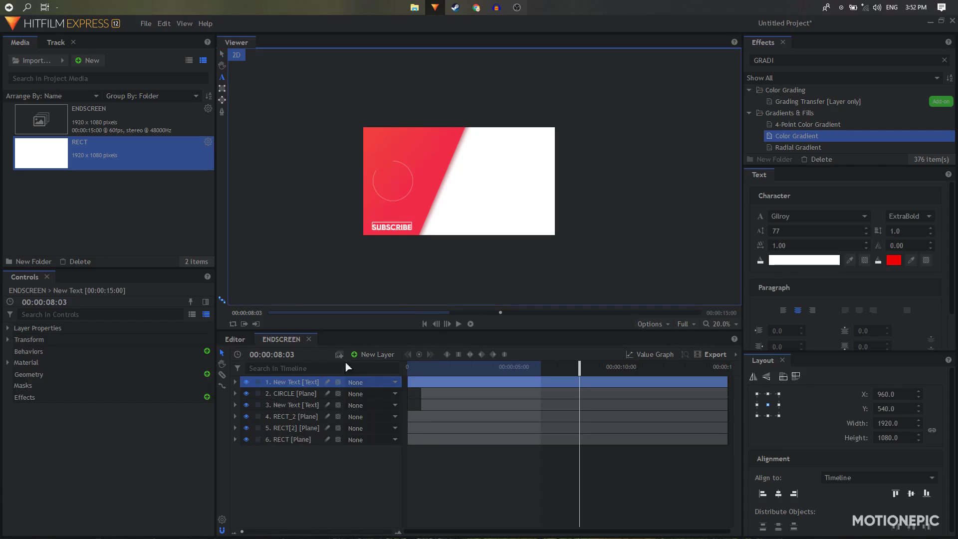
click(328, 163)
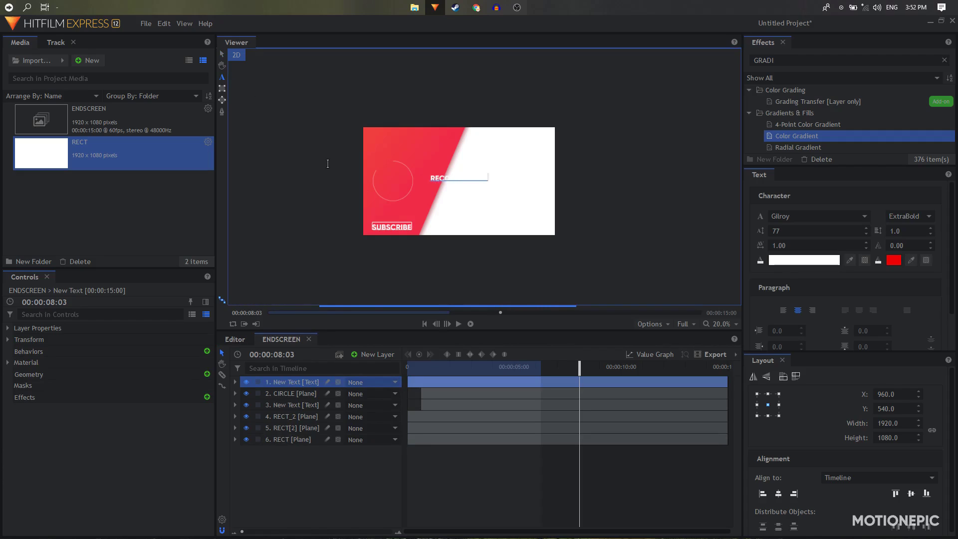
Set the fill color of all the RECOMENDED VIDEOS text to black (#000000)
key(ctrl+a)
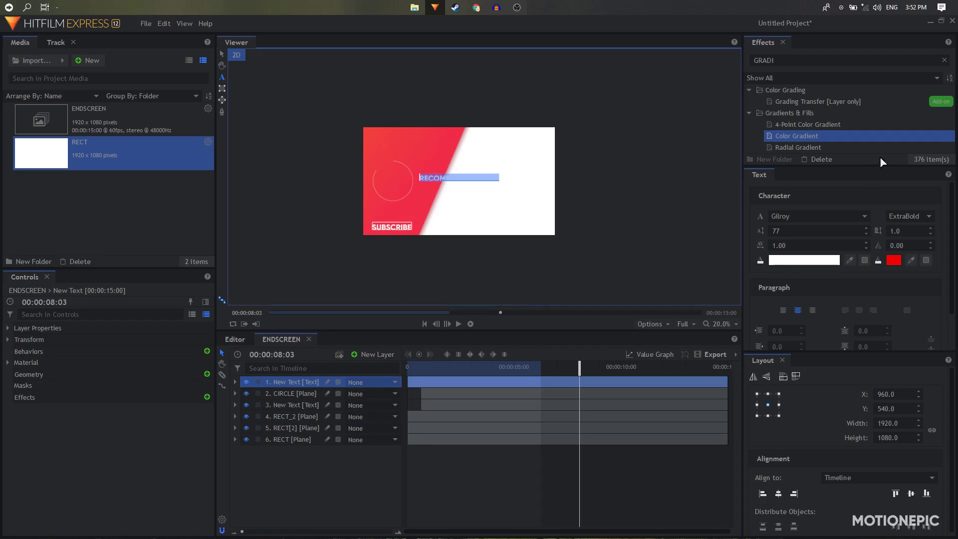
click(818, 260)
drag(587, 260, 586, 276)
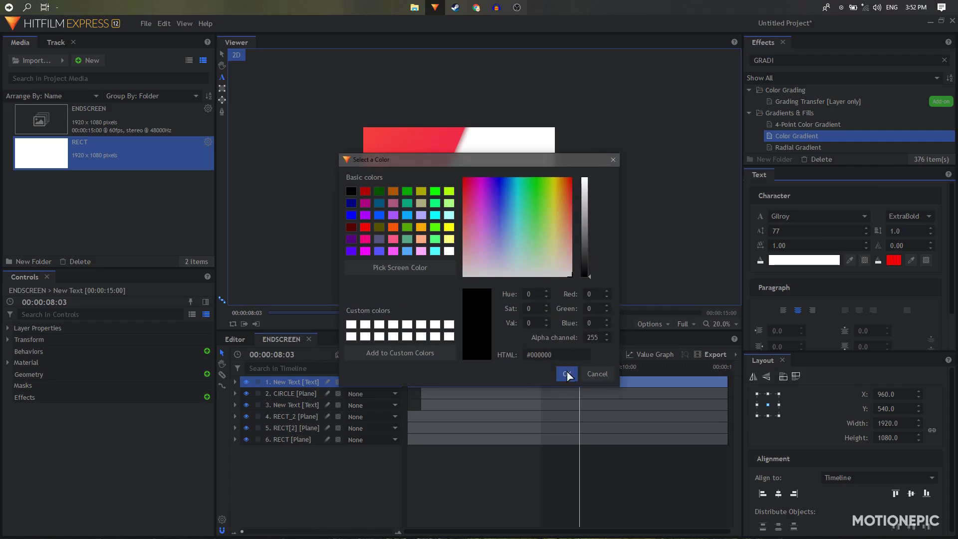
click(567, 374)
Rotate and place the RECOMENDED VIDEOS text along the red plane's slanted edge, and move its layer directly below RECT_2
click(222, 54)
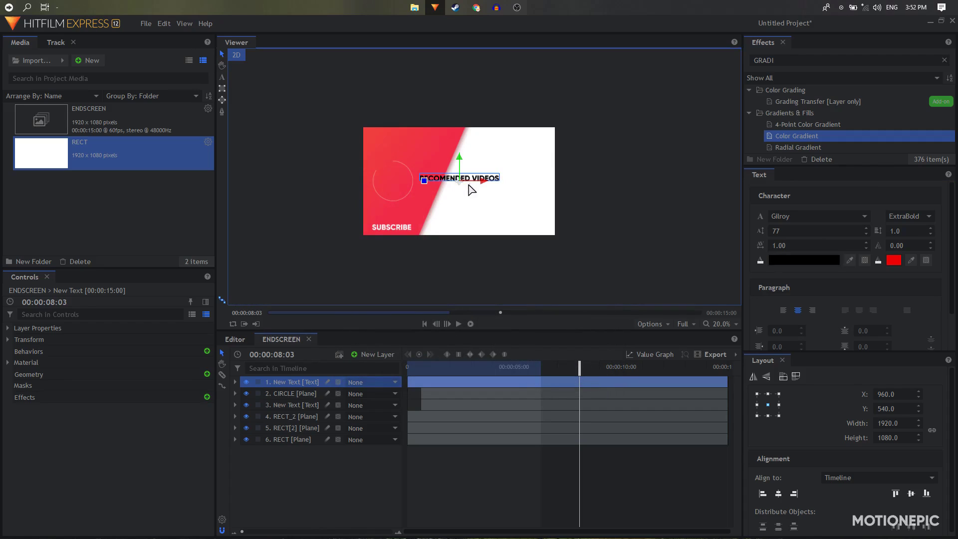
drag(468, 185, 421, 170)
scroll(452, 184, up, 2)
scroll(452, 183, up, 1)
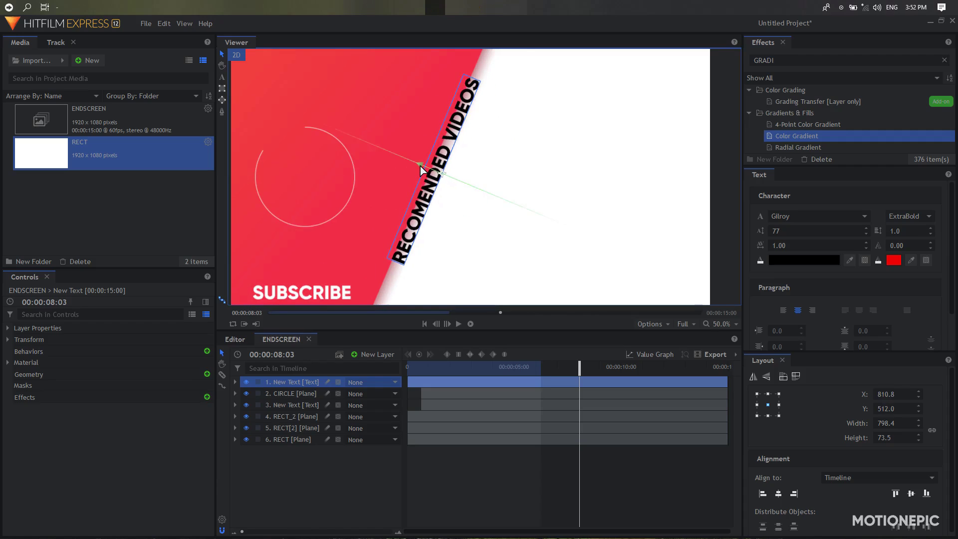
drag(290, 387, 294, 425)
click(301, 463)
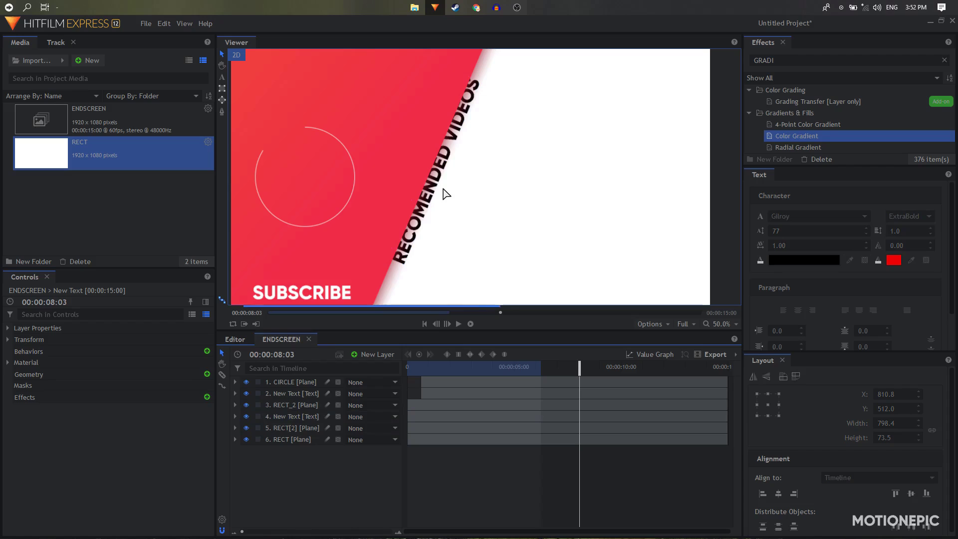
Inspect the slanted text against the red plane's edge and play back the composite from about 00:00:03:06
scroll(446, 194, down, 1)
scroll(430, 199, down, 2)
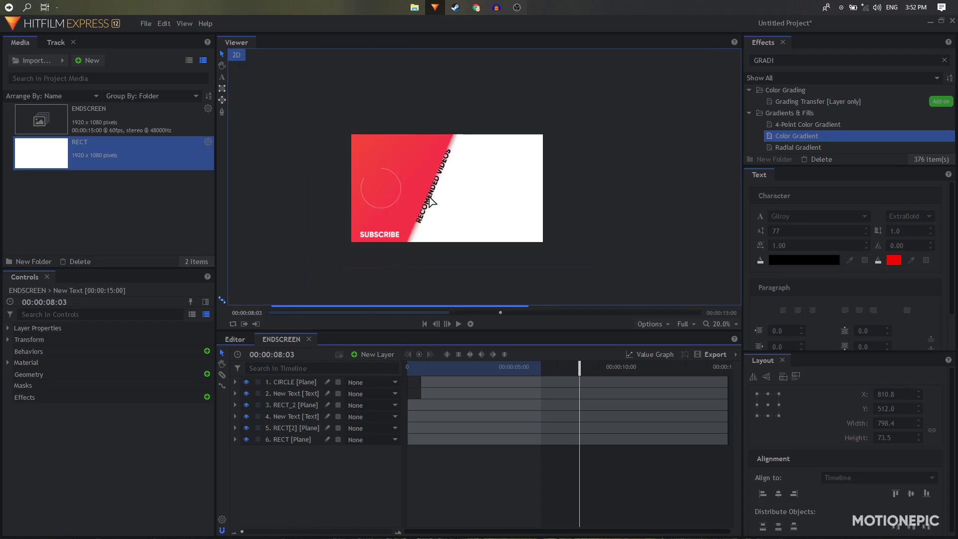
scroll(439, 160, up, 3)
scroll(458, 109, down, 1)
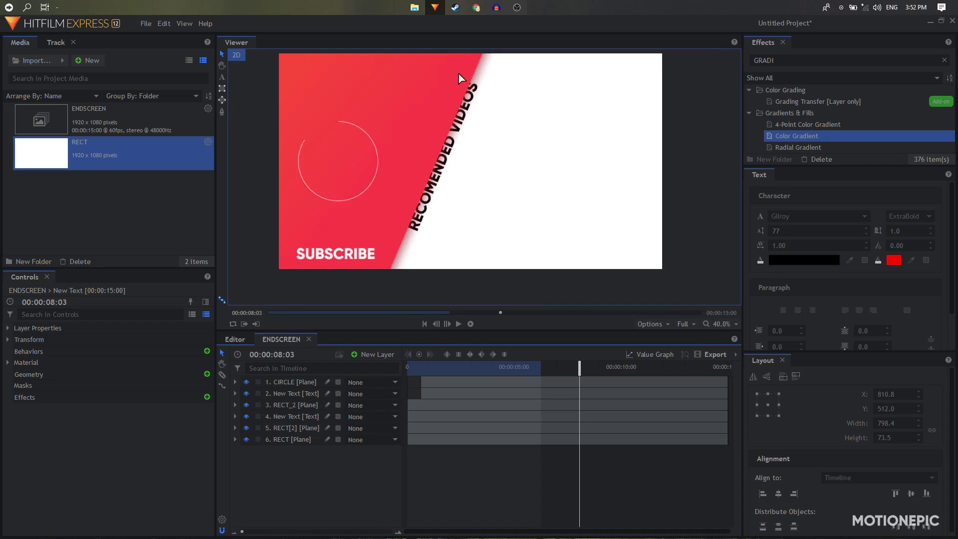
scroll(459, 74, down, 2)
click(474, 364)
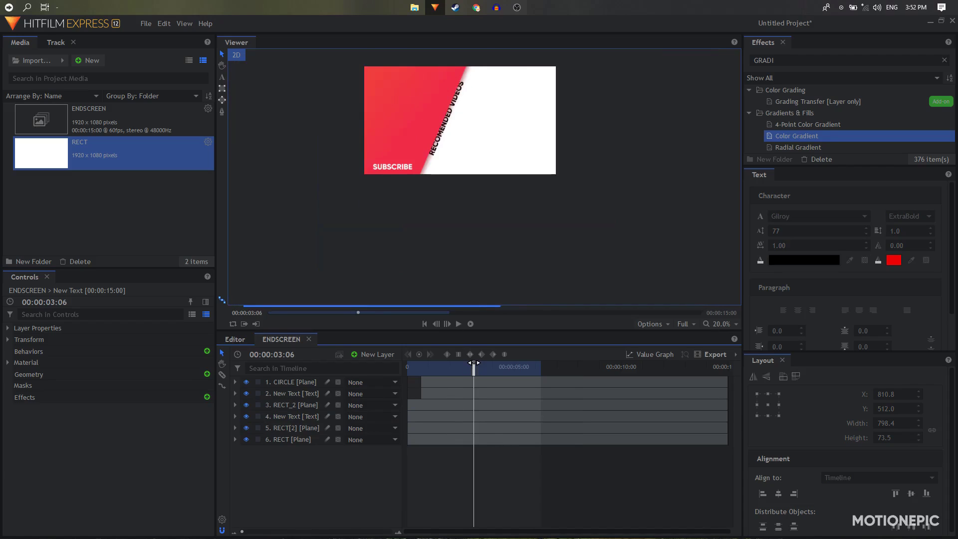
key(space)
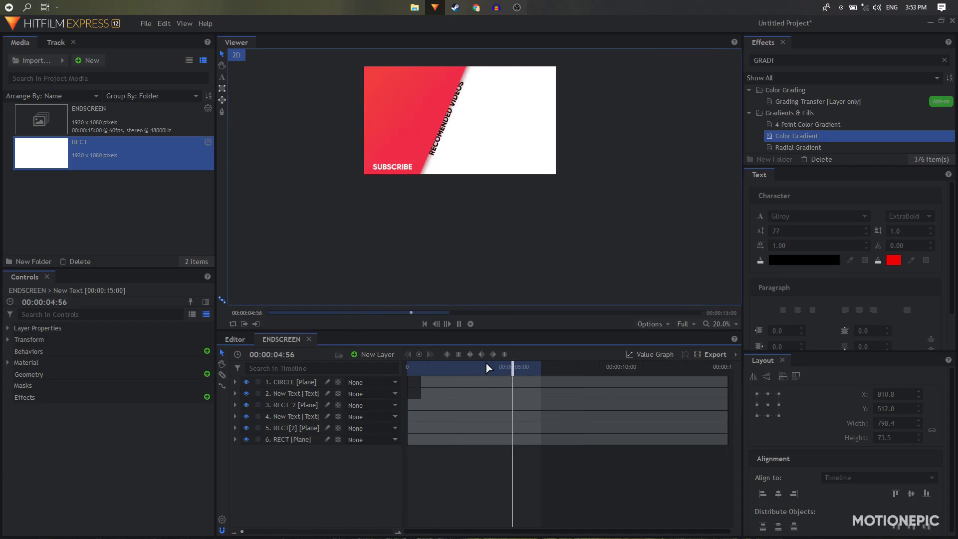